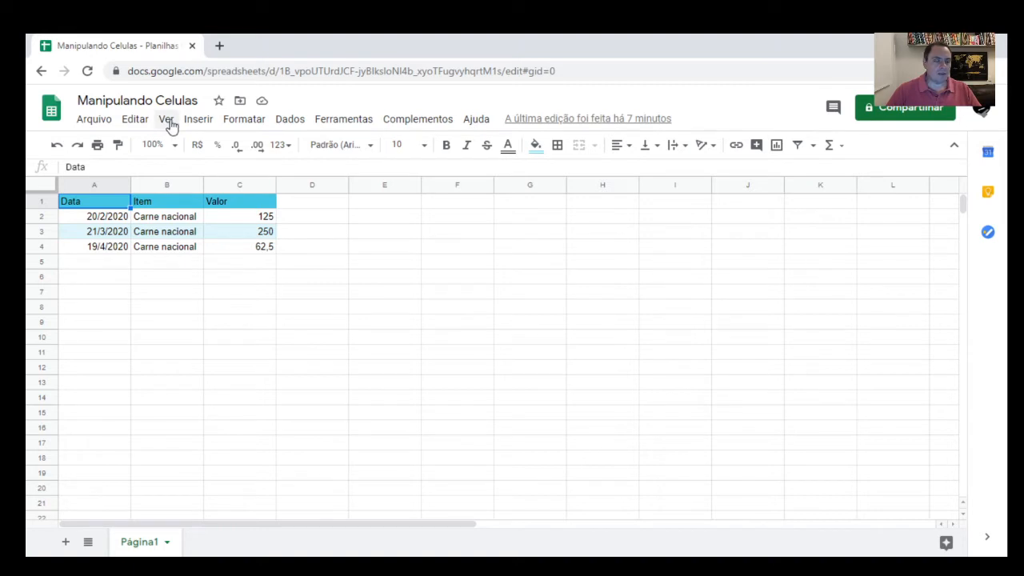
Set the spreadsheet zoom to 150%
click(167, 122)
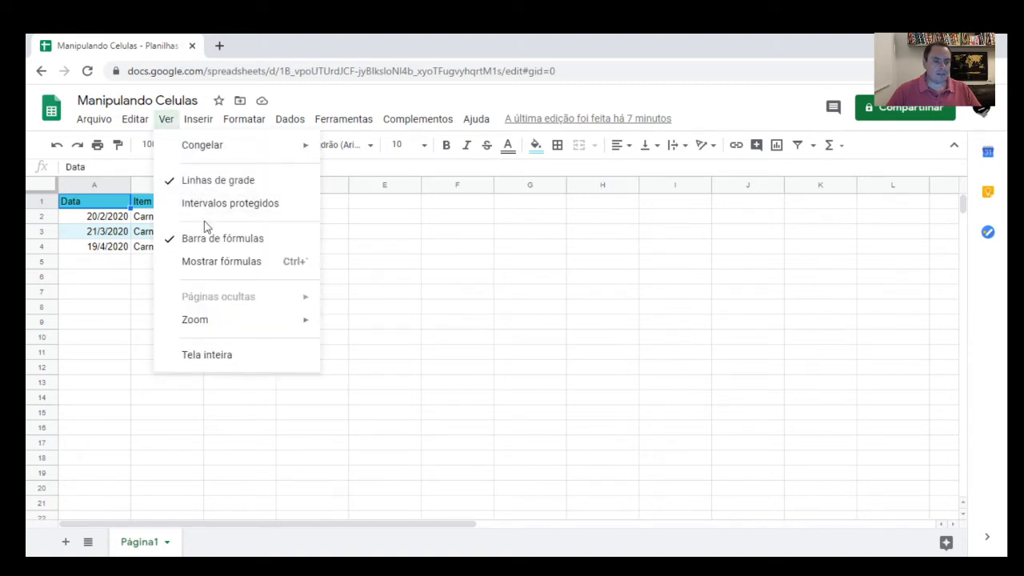
mouse_move(231, 324)
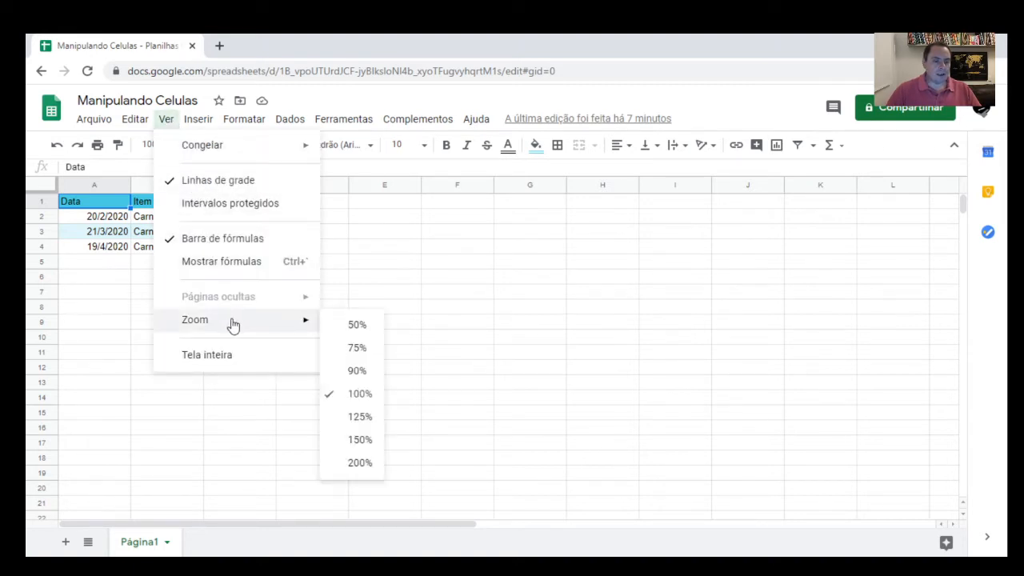
click(358, 441)
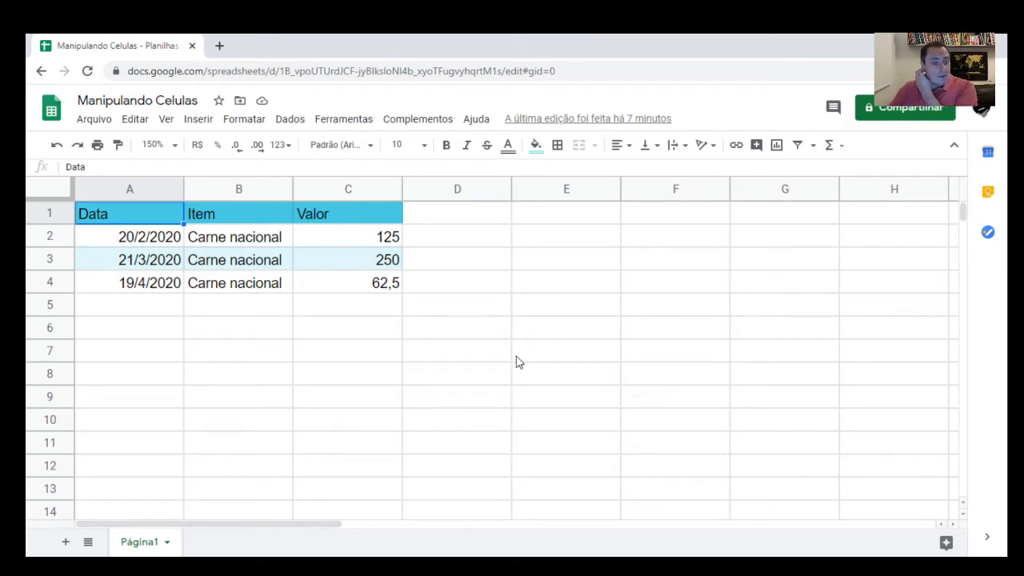
Inspect individual cells of the table one by one, including the formula in C3
click(255, 225)
click(310, 242)
click(316, 268)
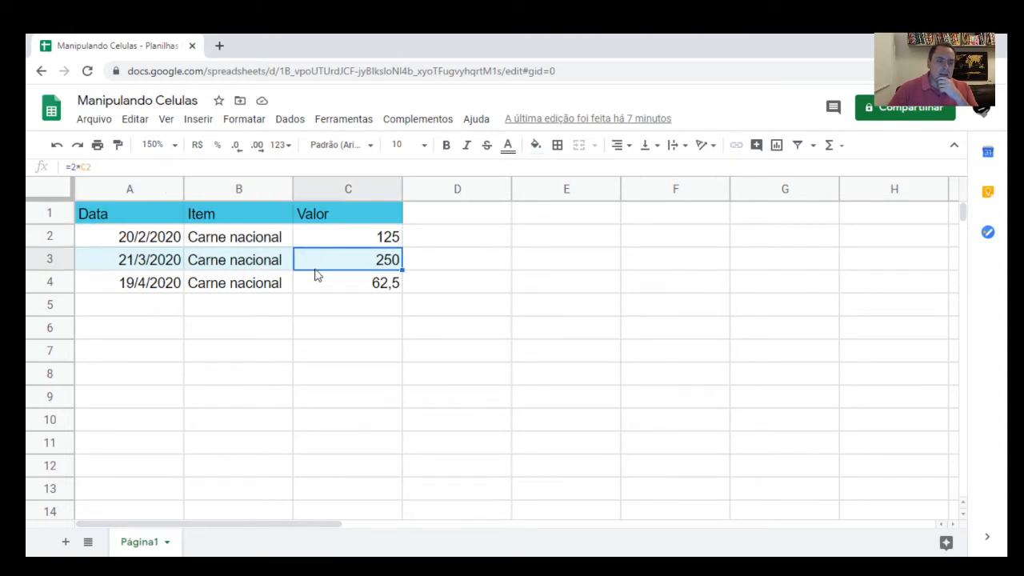
click(322, 308)
click(322, 262)
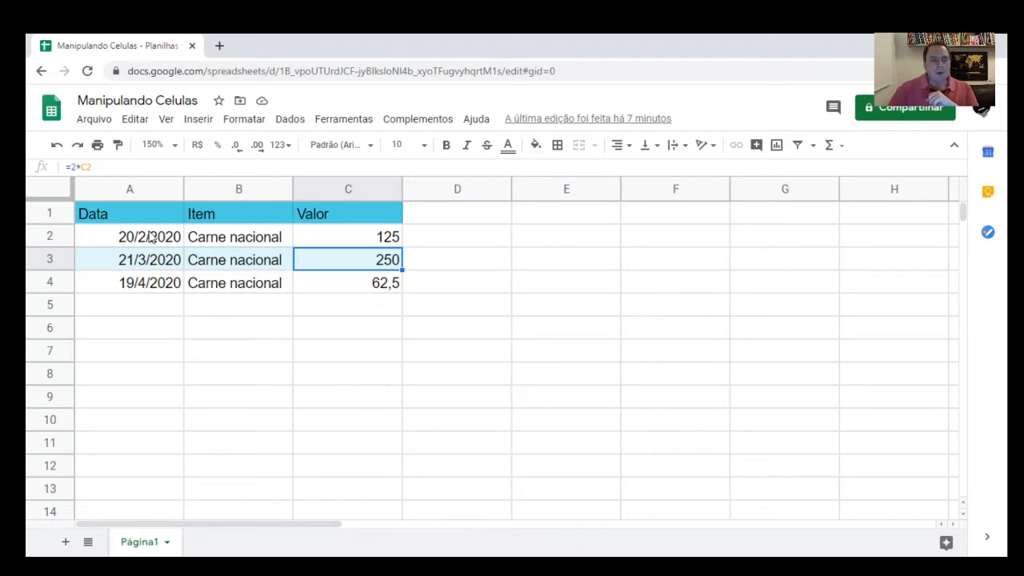
Try out range selections over B2:B4, B2:C4, the whole table A1:C4 and blocks of empty cells
drag(232, 238, 233, 294)
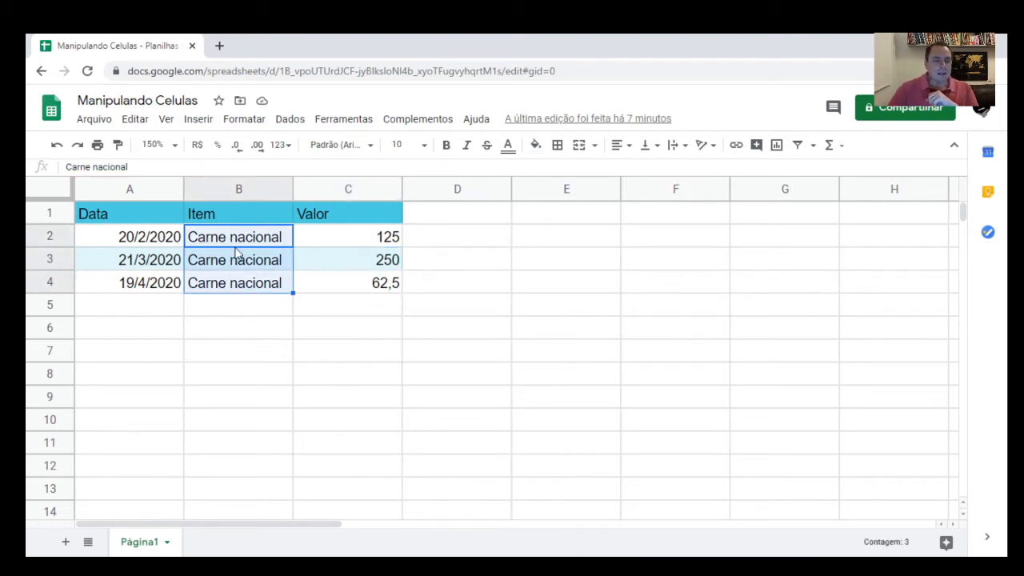
drag(248, 244, 344, 294)
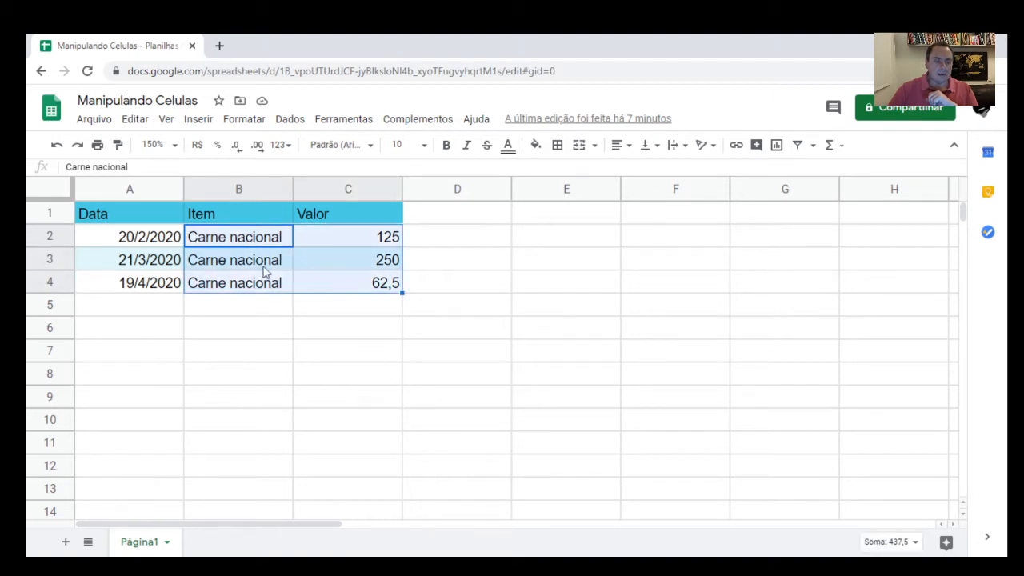
drag(156, 217, 319, 288)
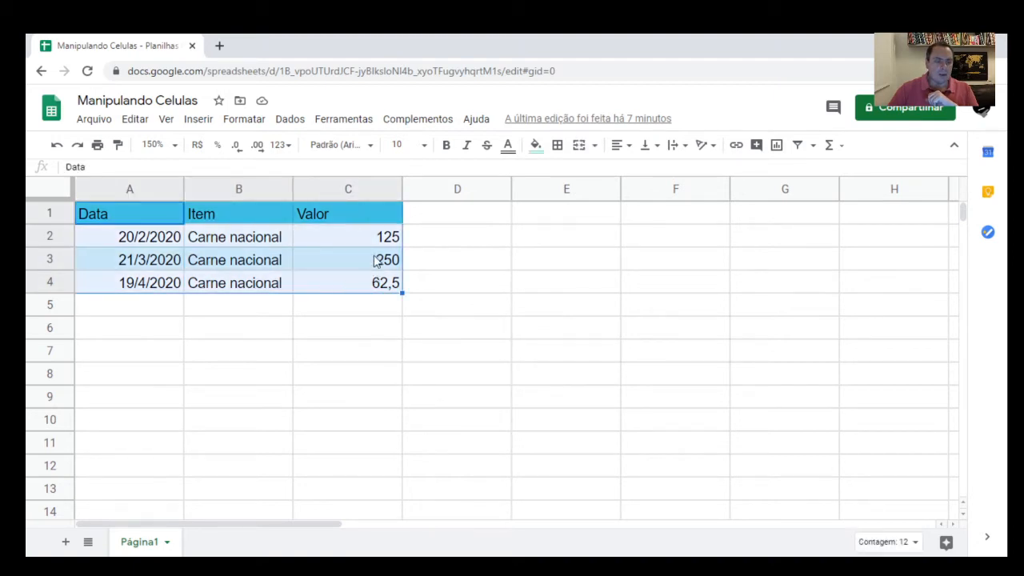
drag(379, 259, 270, 286)
drag(472, 283, 644, 376)
drag(328, 336, 670, 396)
click(683, 297)
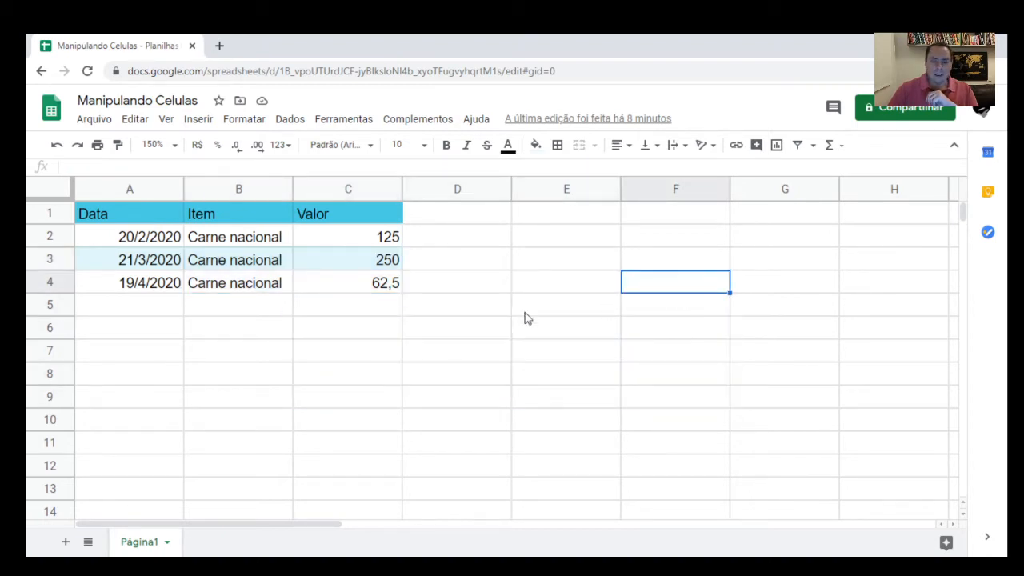
click(314, 330)
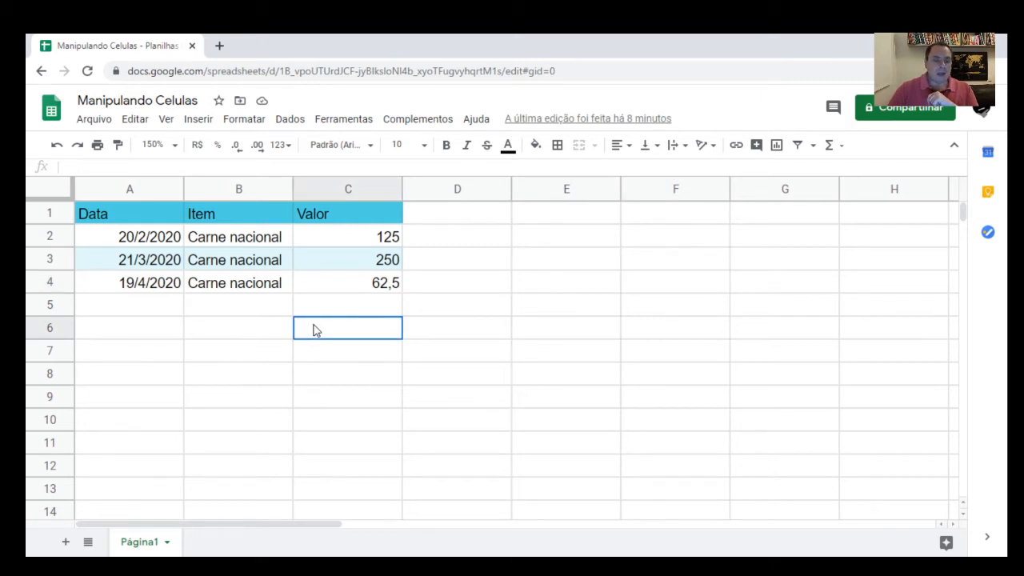
drag(314, 331, 570, 352)
click(526, 381)
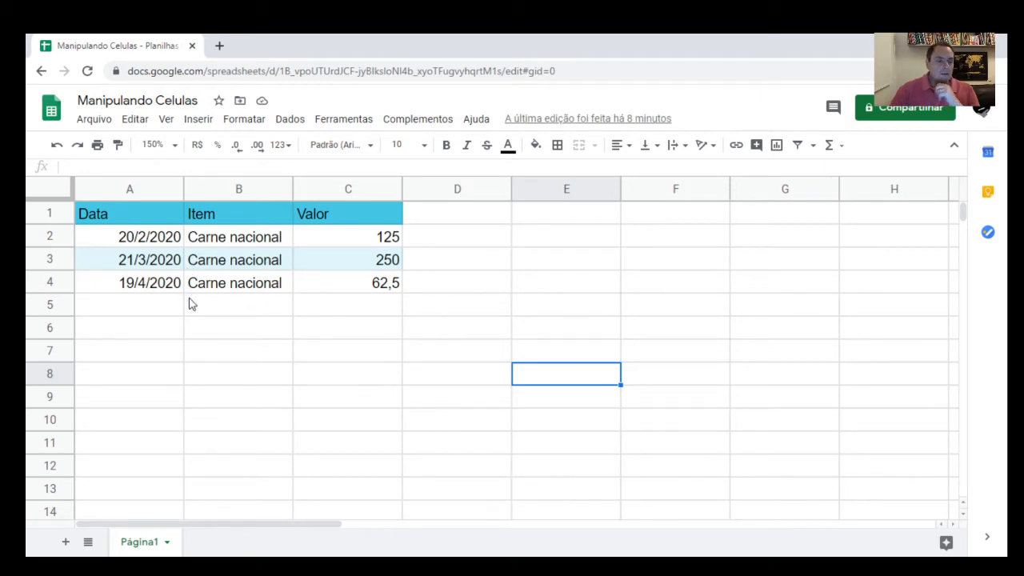
Move the whole table from A1:C4 to C5:E8
drag(156, 216, 313, 287)
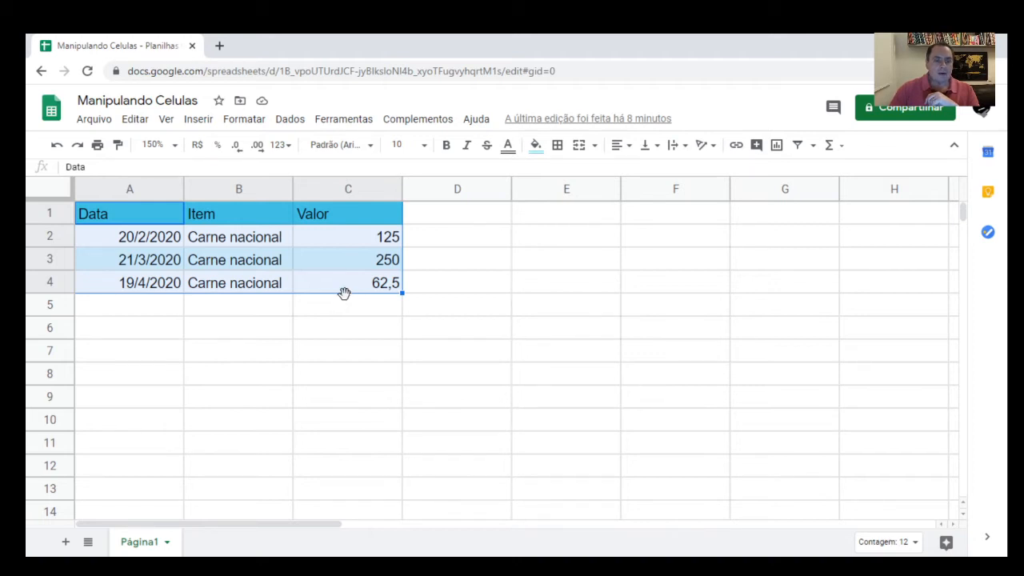
key(ctrl+c)
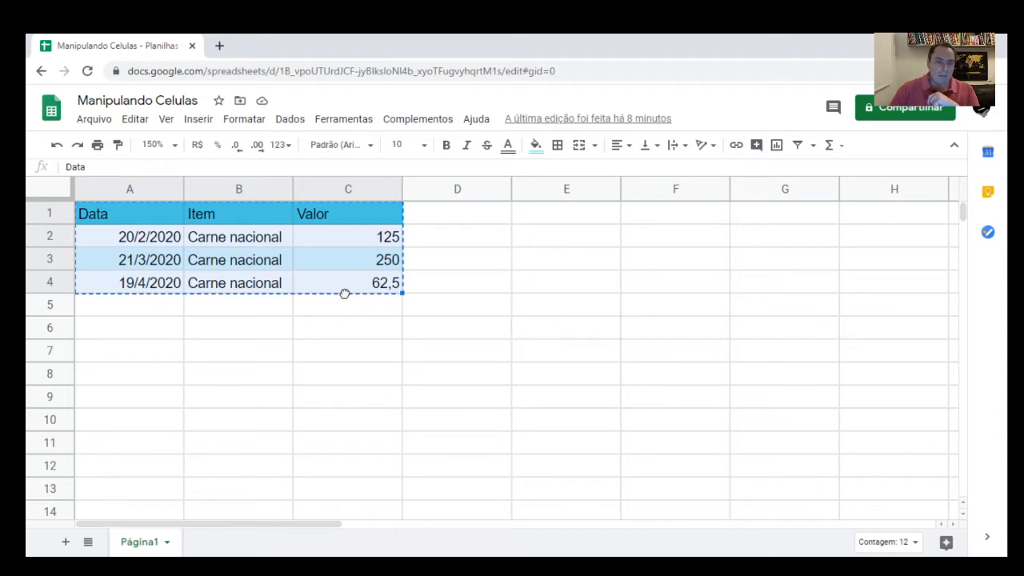
drag(347, 294, 524, 387)
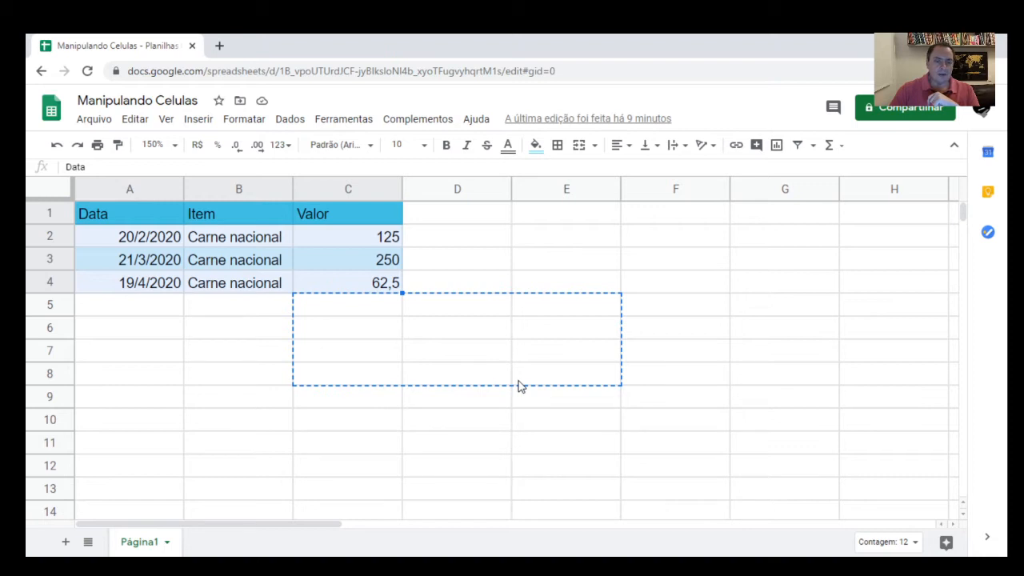
drag(520, 386, 520, 387)
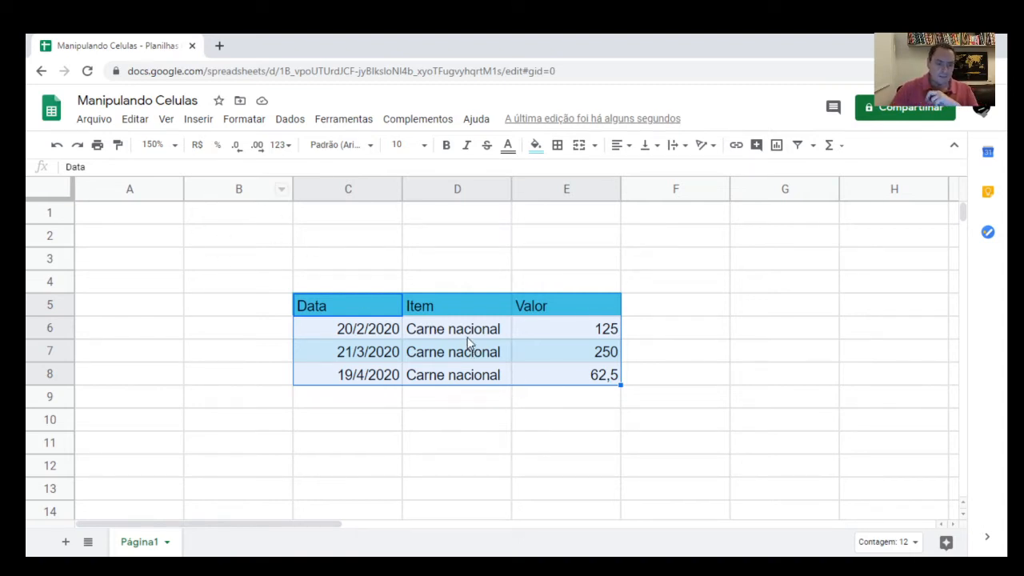
Move the table up to occupy C2:E5
key(ctrl+c)
mouse_move(447, 294)
mouse_down()
mouse_move(447, 244)
mouse_move(445, 306)
mouse_up()
click(440, 329)
Move the Item column cells D2:D5 down to D6:D9 and undo that move
click(445, 243)
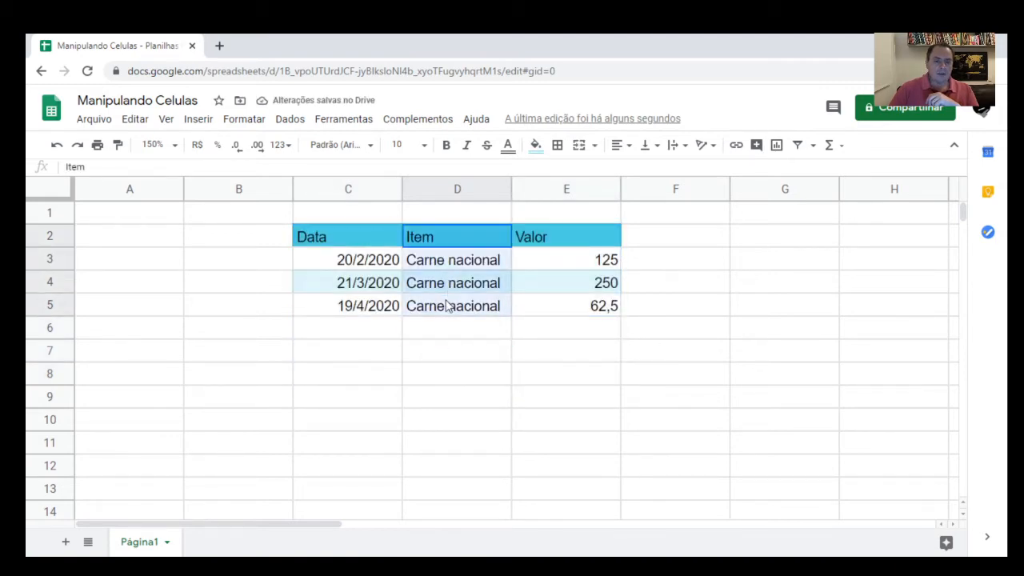
drag(451, 224, 445, 340)
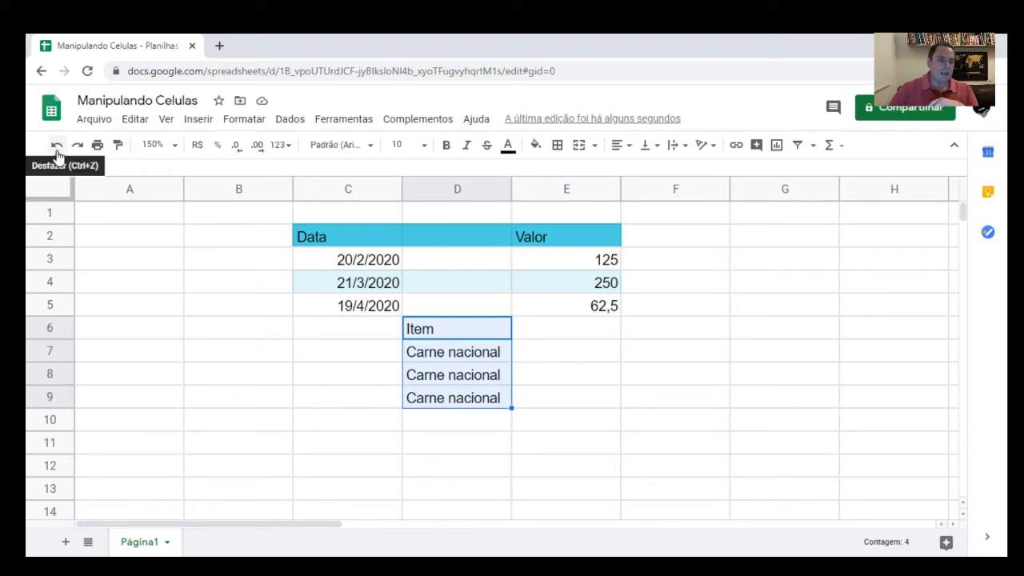
click(141, 125)
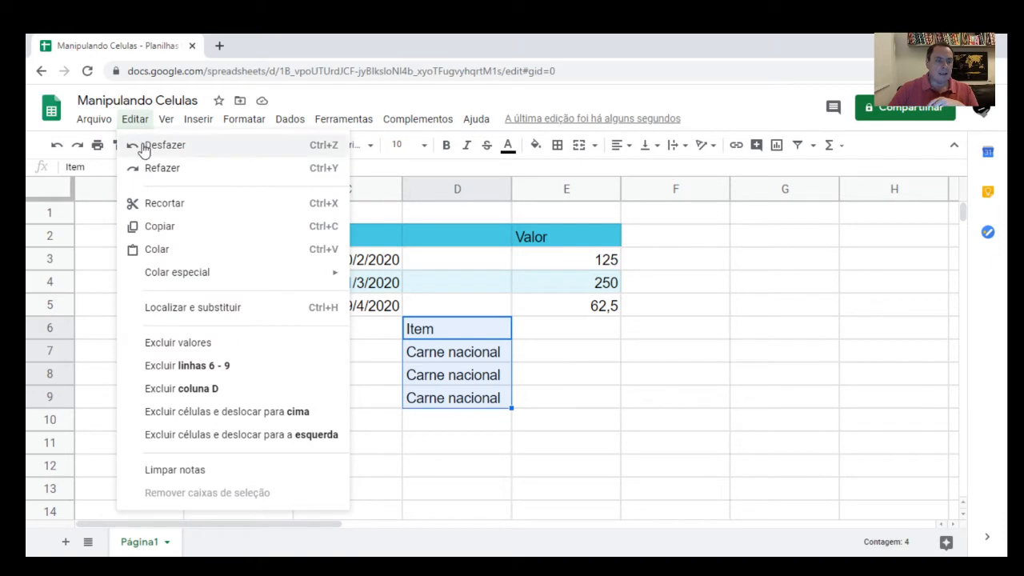
click(640, 334)
key(ctrl+z)
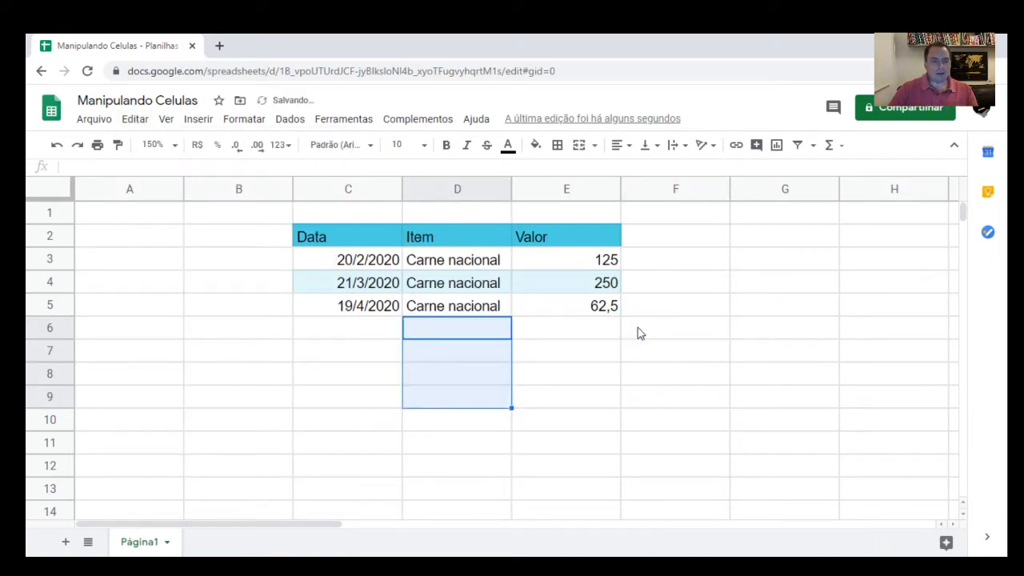
Inspect the Item column's header and entries one cell at a time
click(455, 242)
click(464, 276)
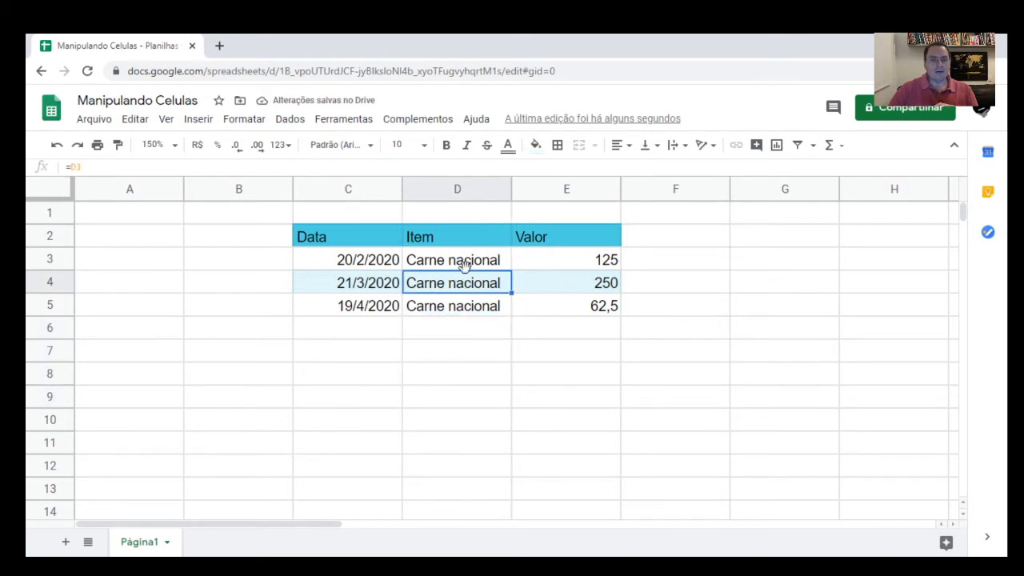
click(461, 240)
click(468, 309)
click(466, 264)
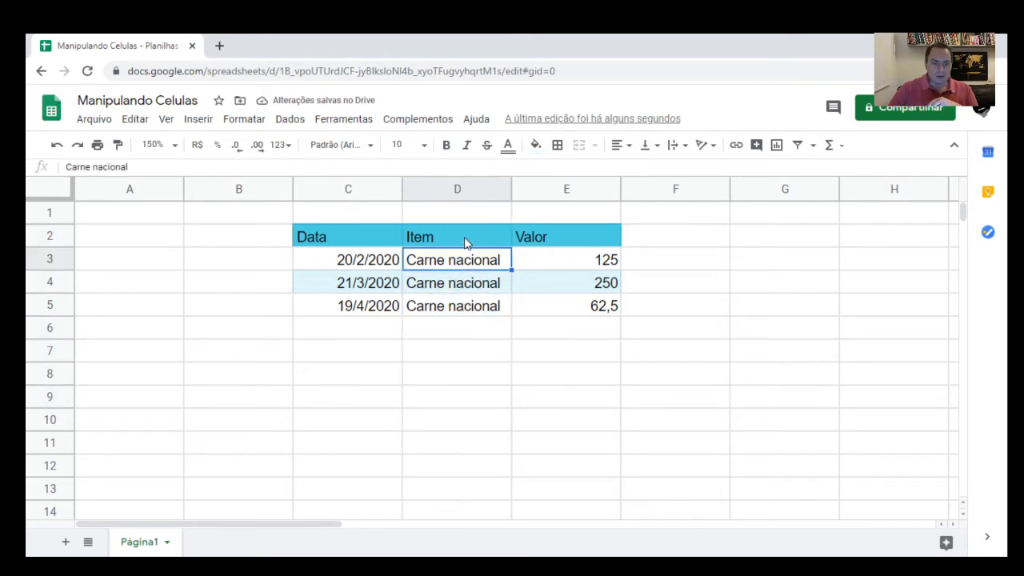
click(466, 242)
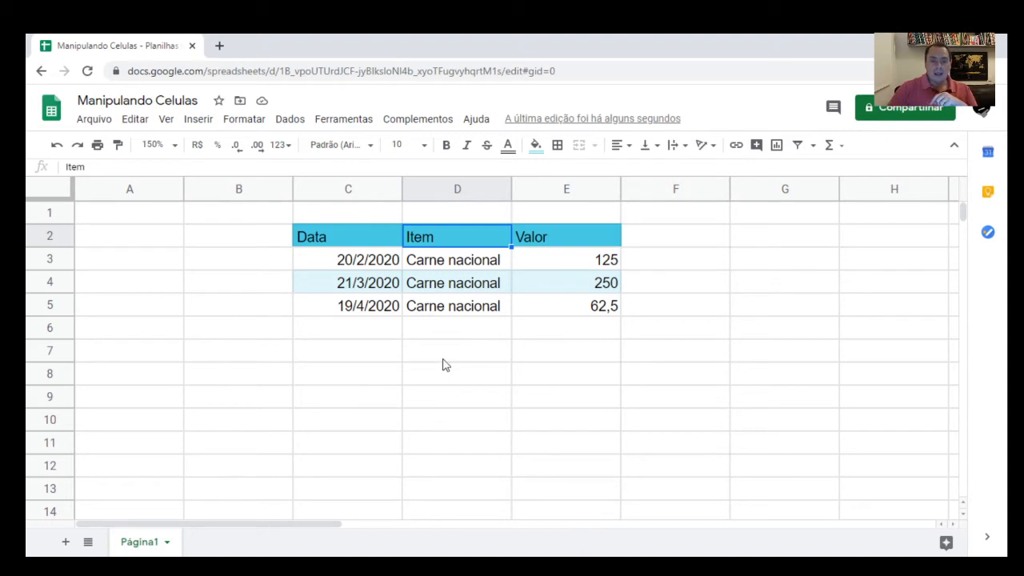
Select the Valor entries E3:E5 and switch their quick summary to Contagem de números
click(556, 263)
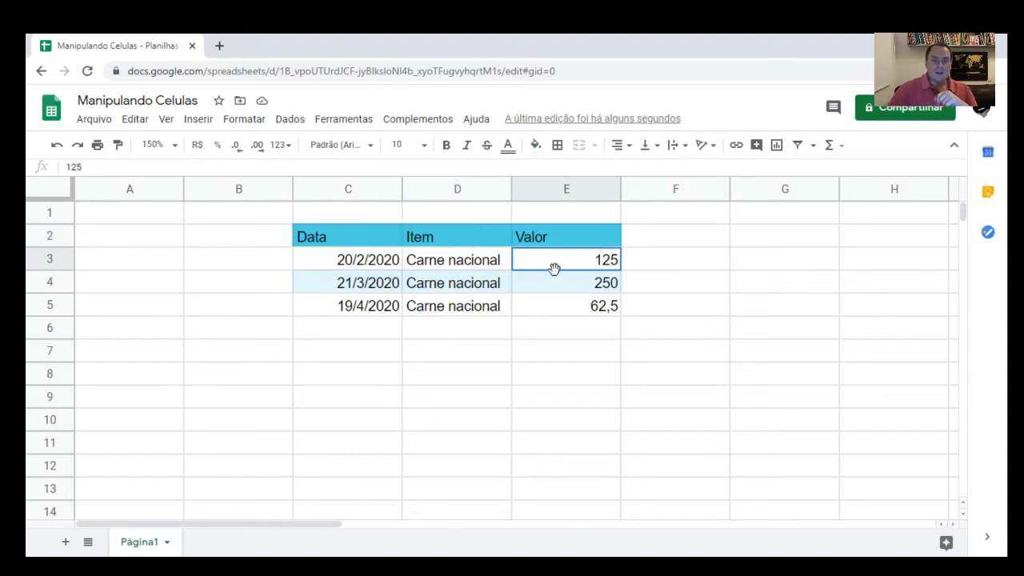
drag(555, 268, 558, 312)
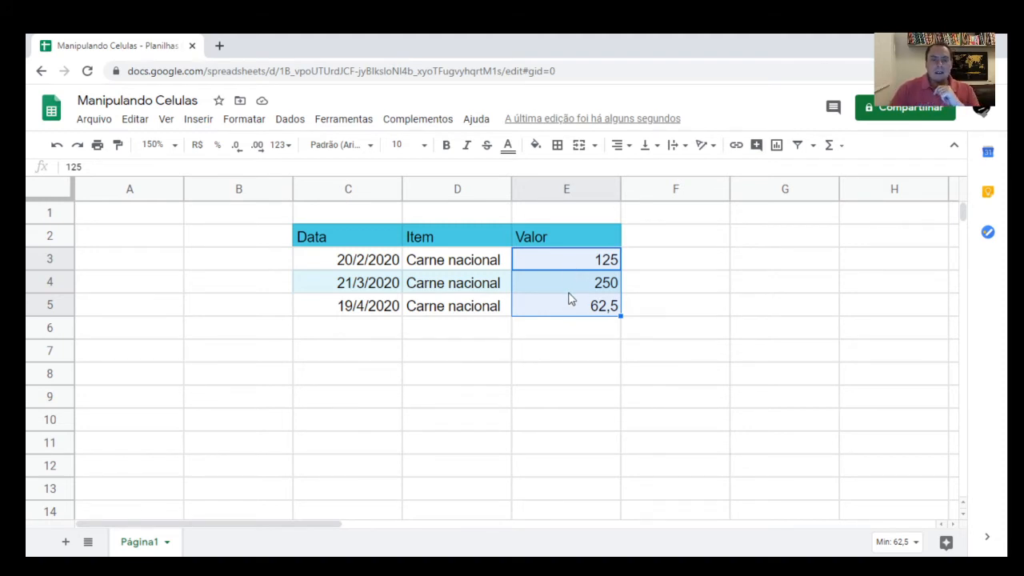
click(910, 544)
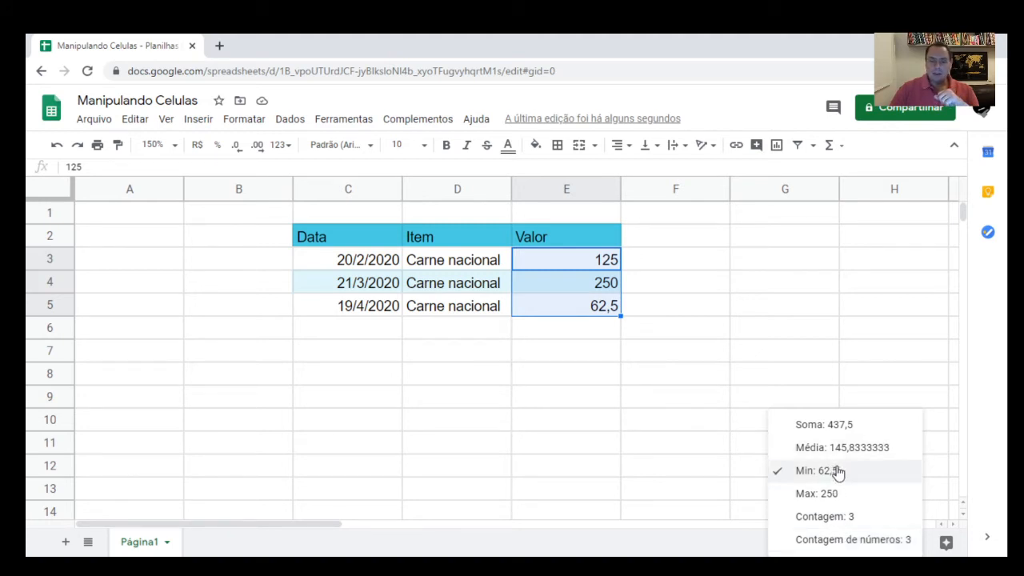
click(829, 541)
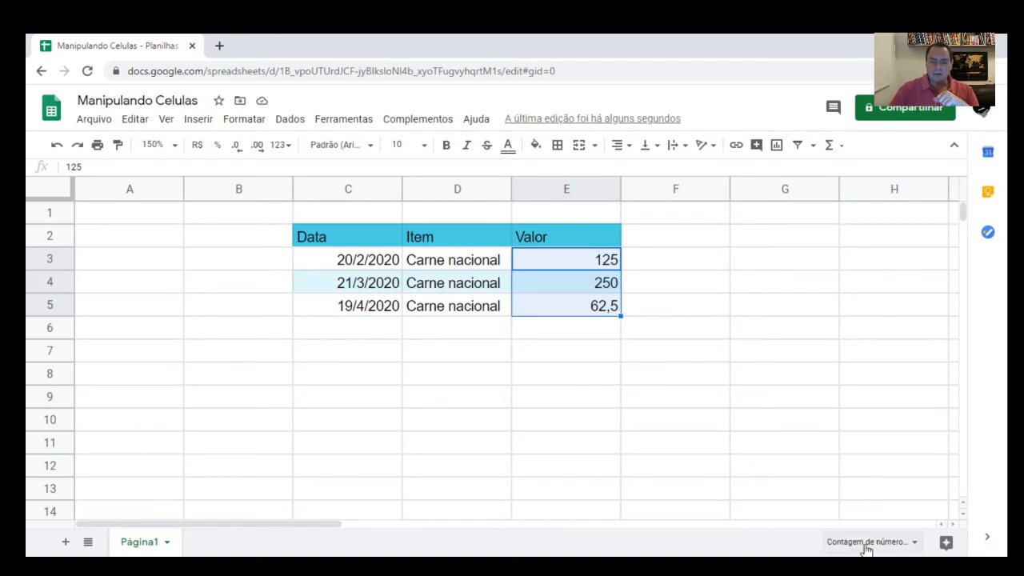
Reselect E3:E5 and review the list of summary statistics for these values
click(484, 328)
drag(559, 259, 567, 310)
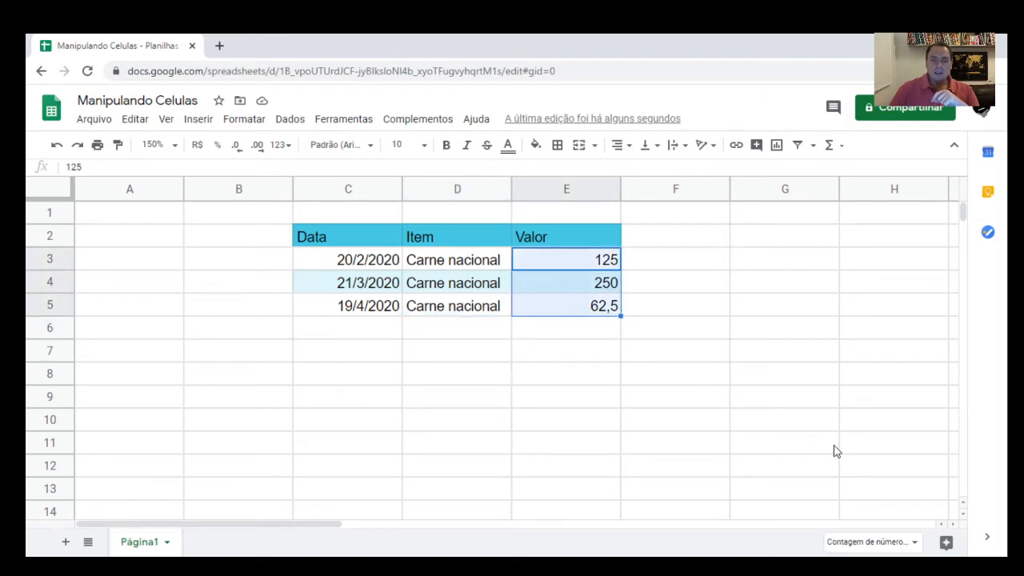
click(869, 541)
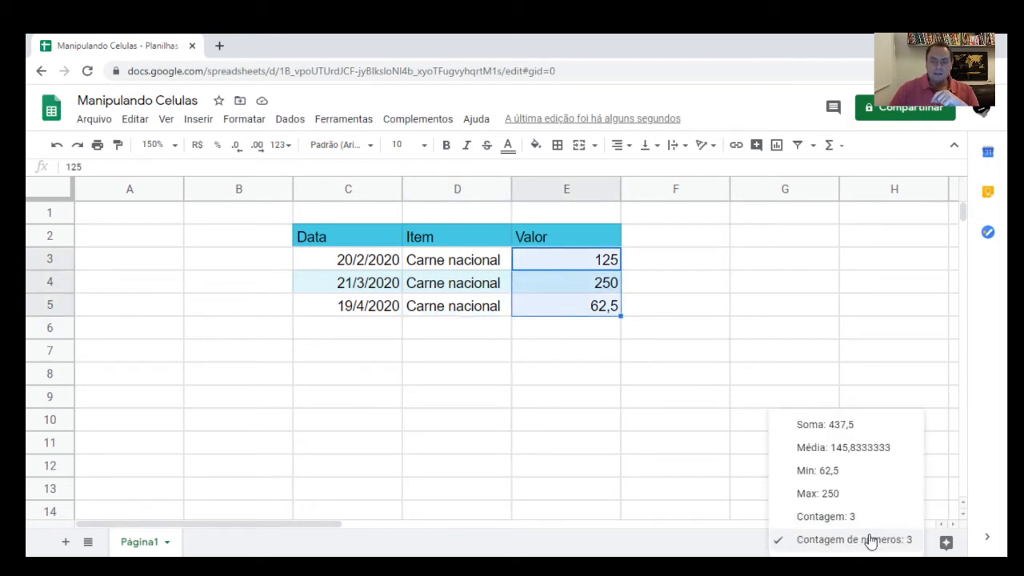
click(769, 354)
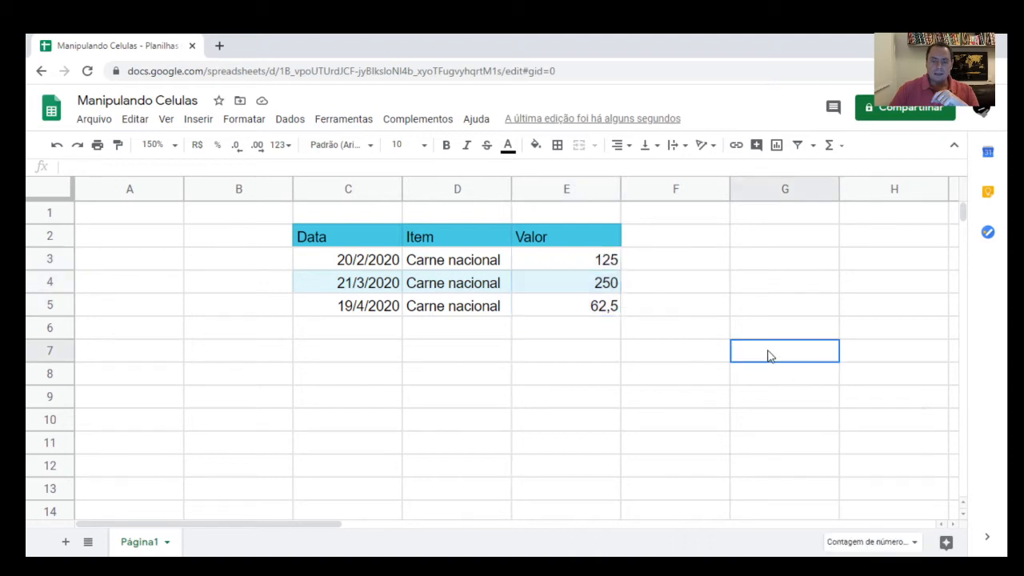
Compare the summary statistics for the Item and Valor entries D3:E5 with those for the full data range C3:E5
click(428, 255)
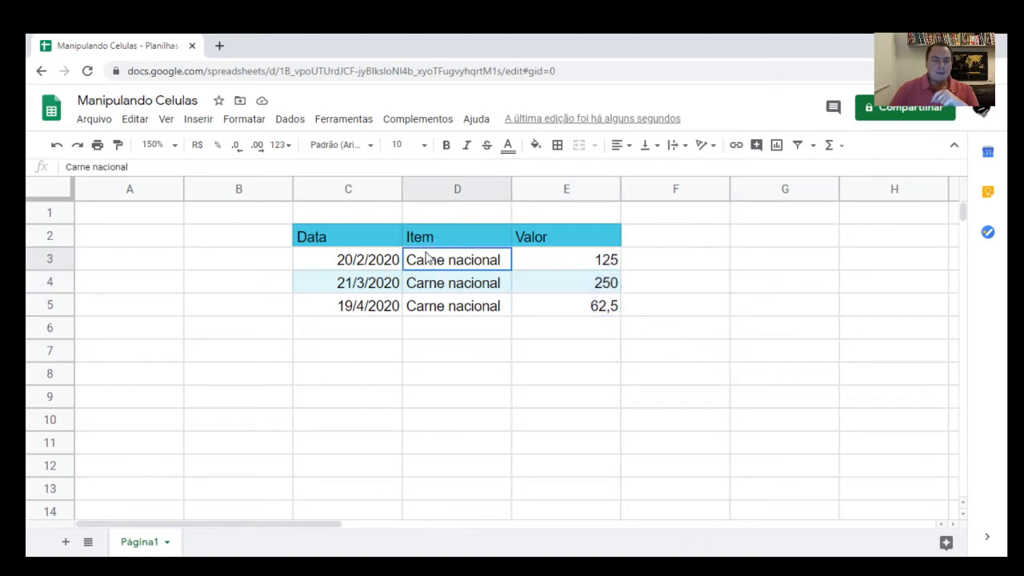
drag(428, 256, 560, 301)
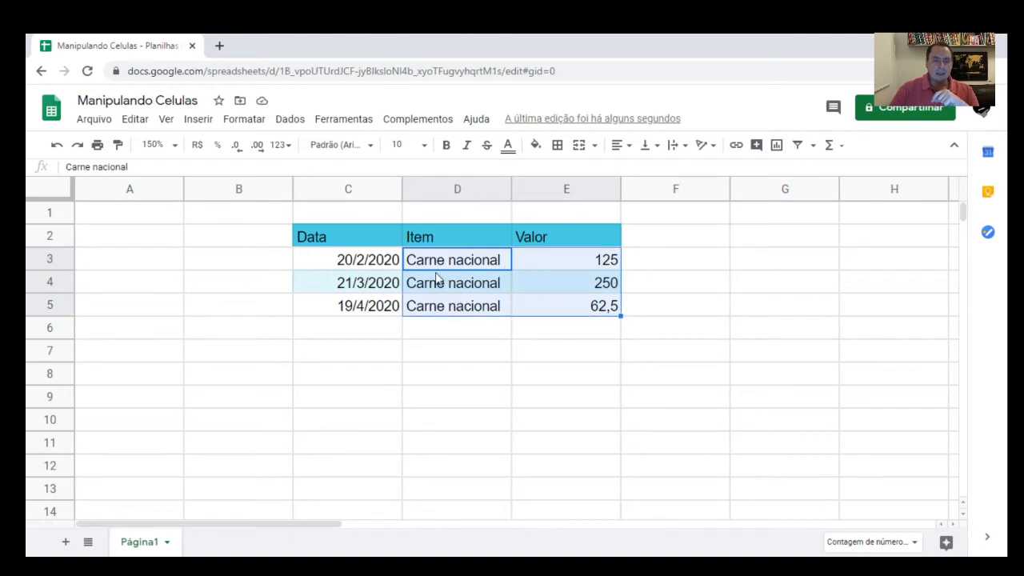
click(905, 548)
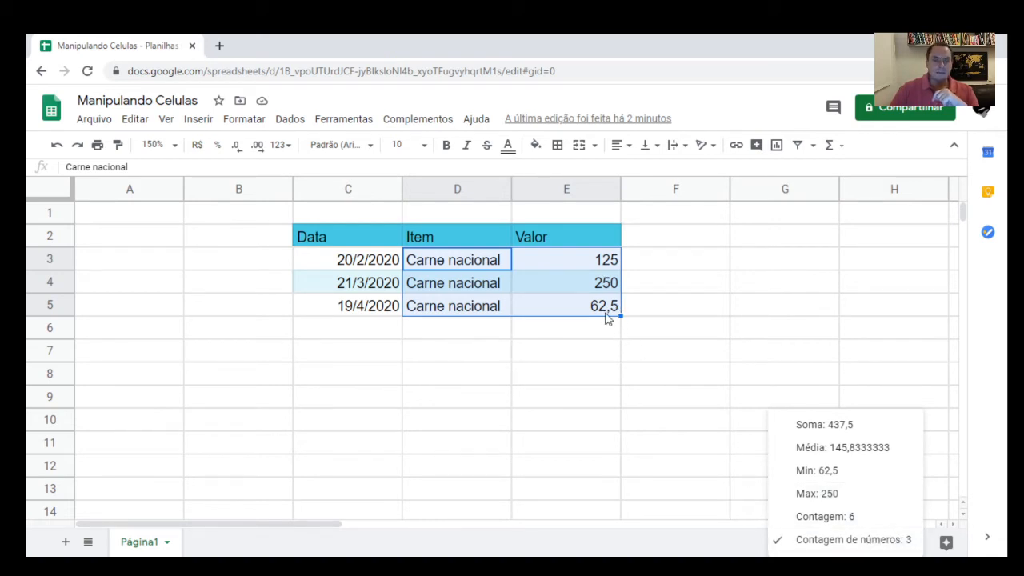
click(787, 334)
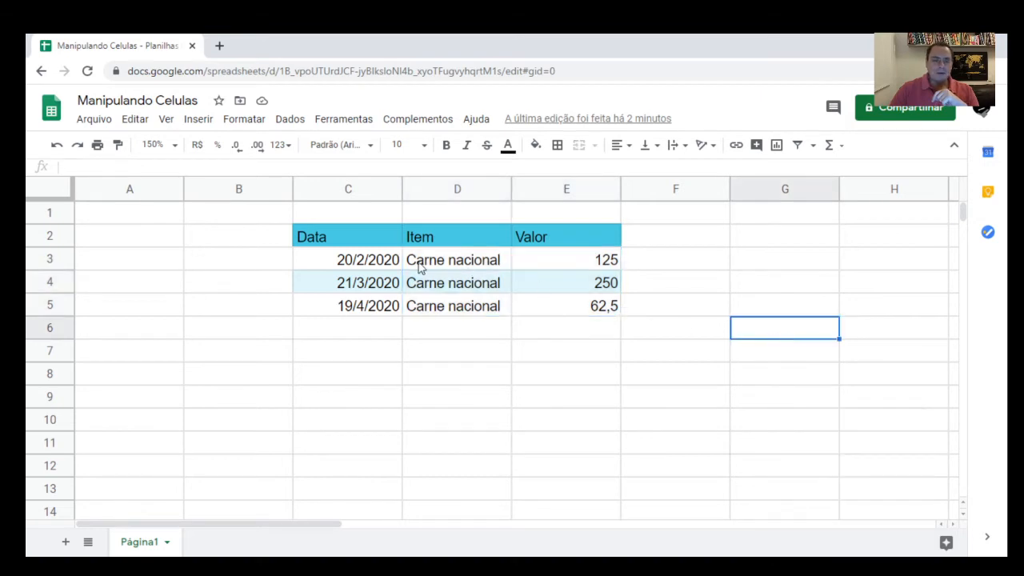
drag(386, 264, 585, 309)
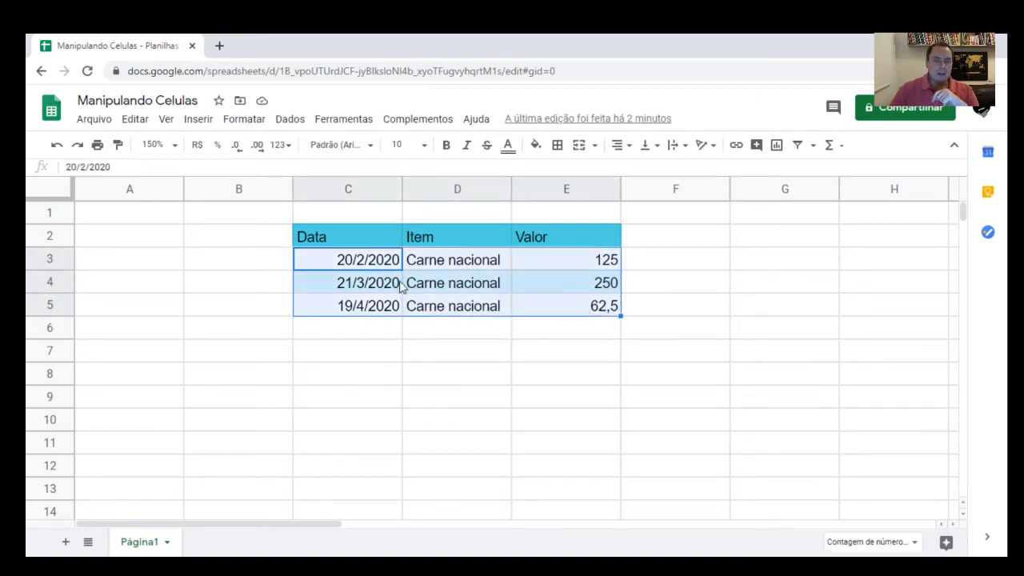
click(889, 545)
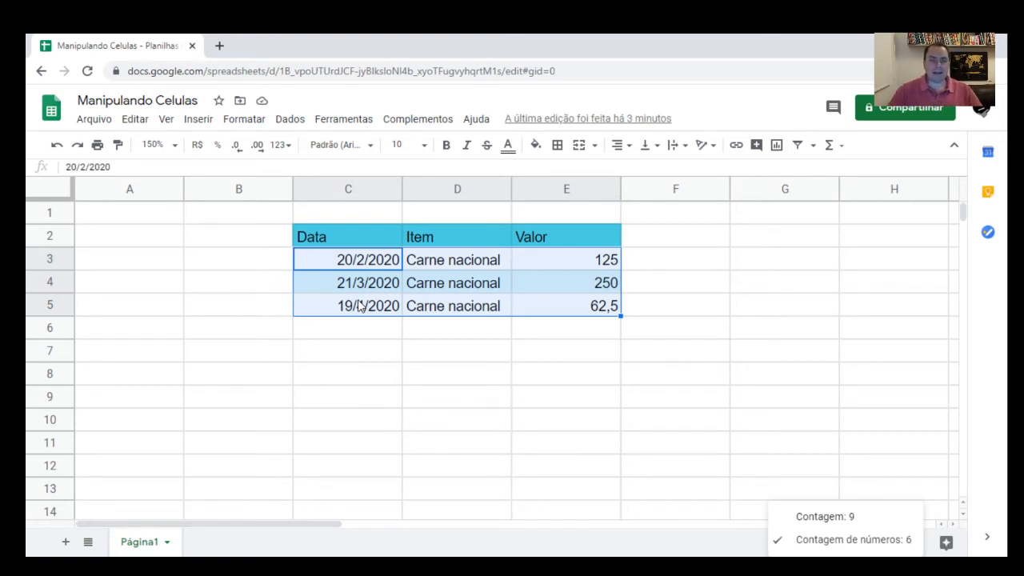
Total the Valor entries in E6 with the formula =soma(E3:E5)
click(406, 363)
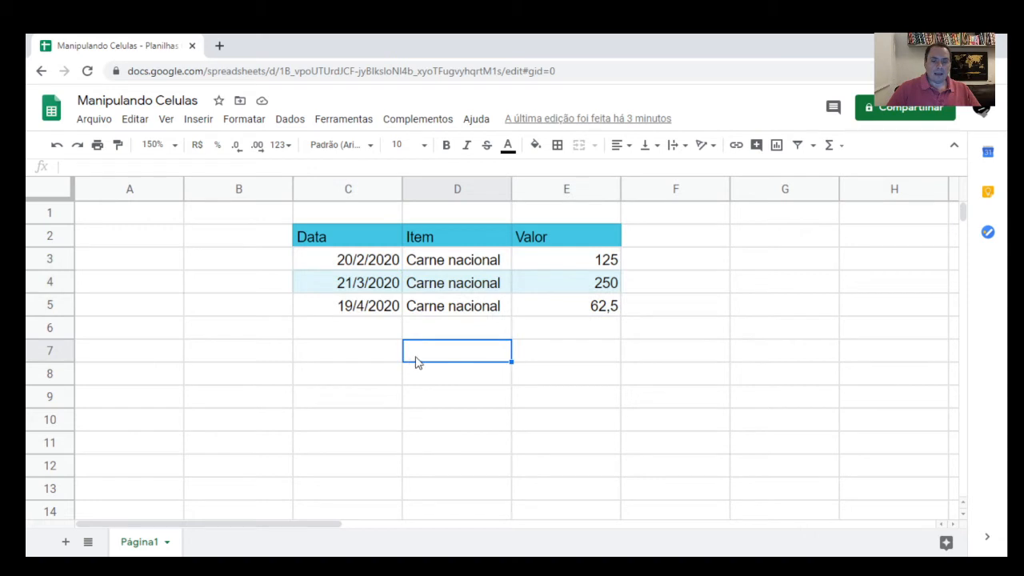
click(538, 336)
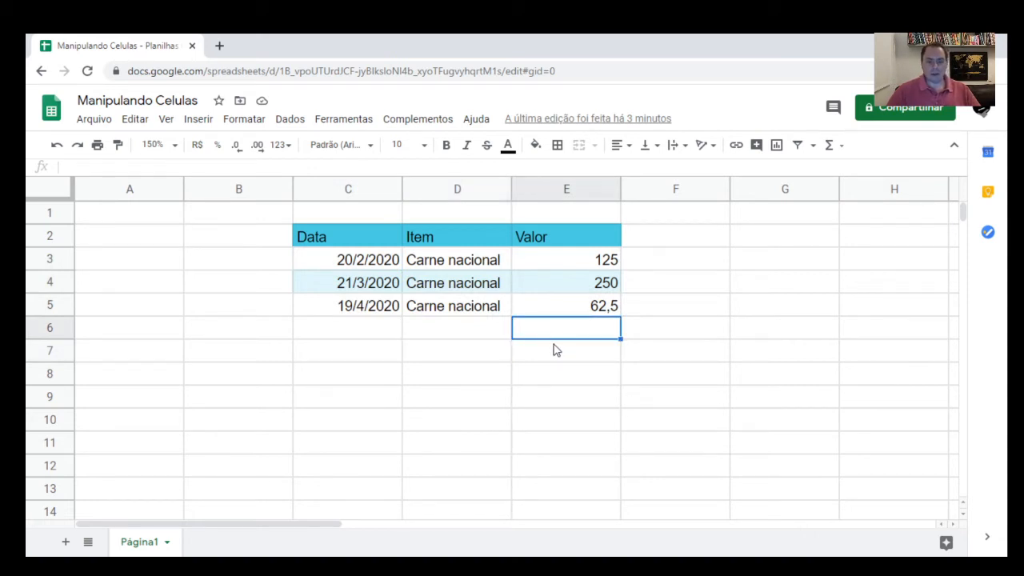
text(=)
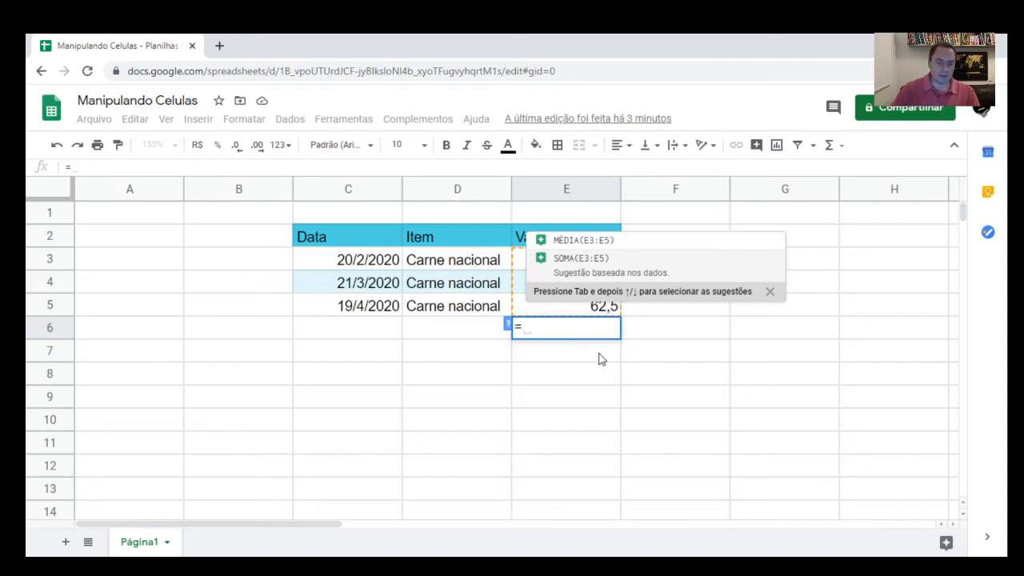
text(soma)
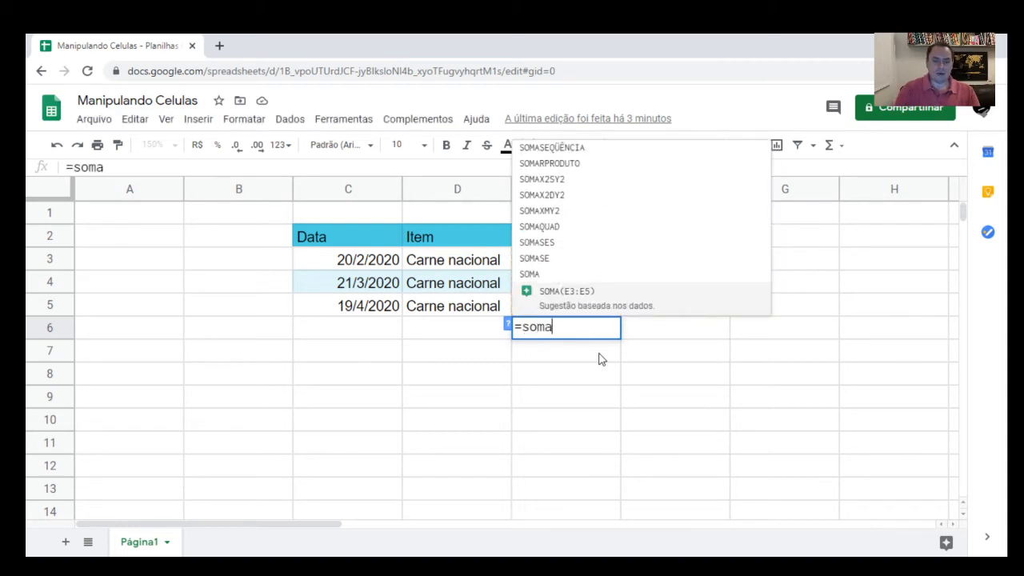
text(()
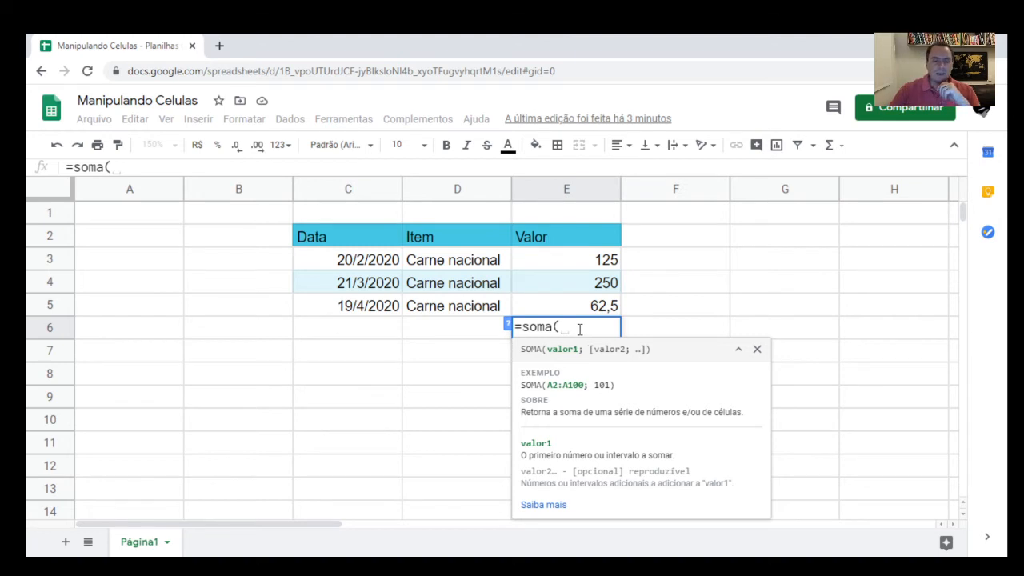
drag(580, 258, 583, 304)
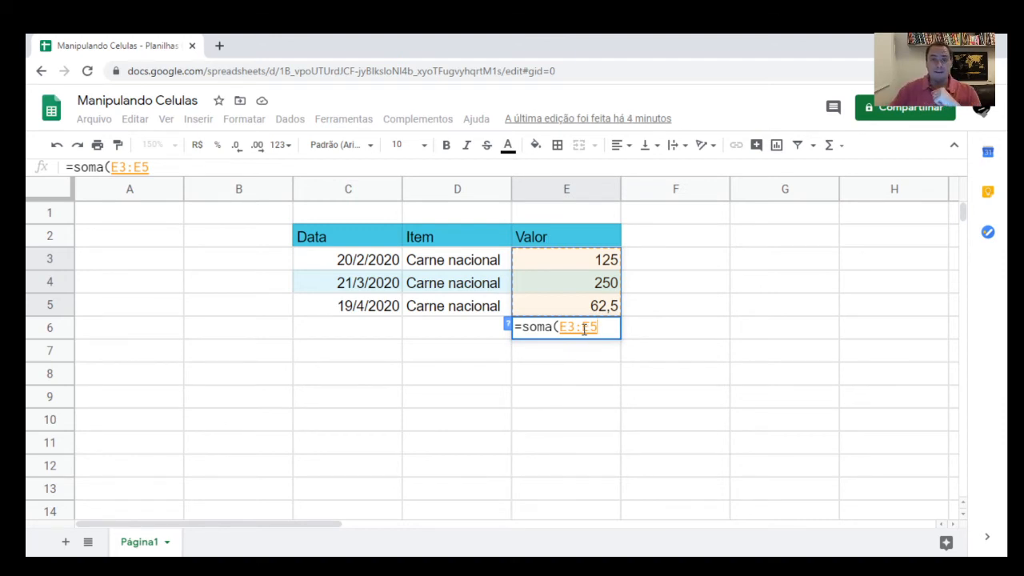
text())
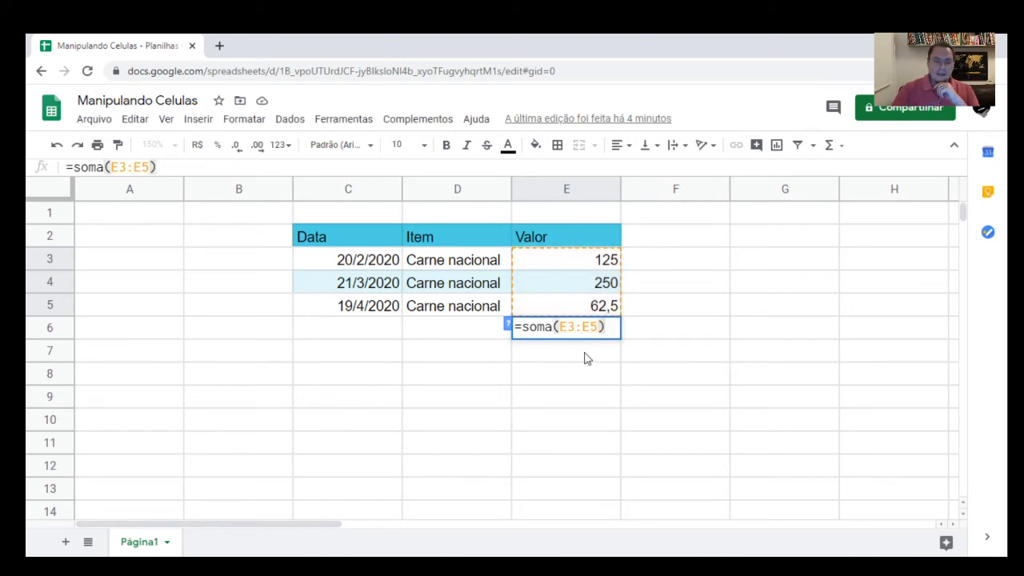
key(Return)
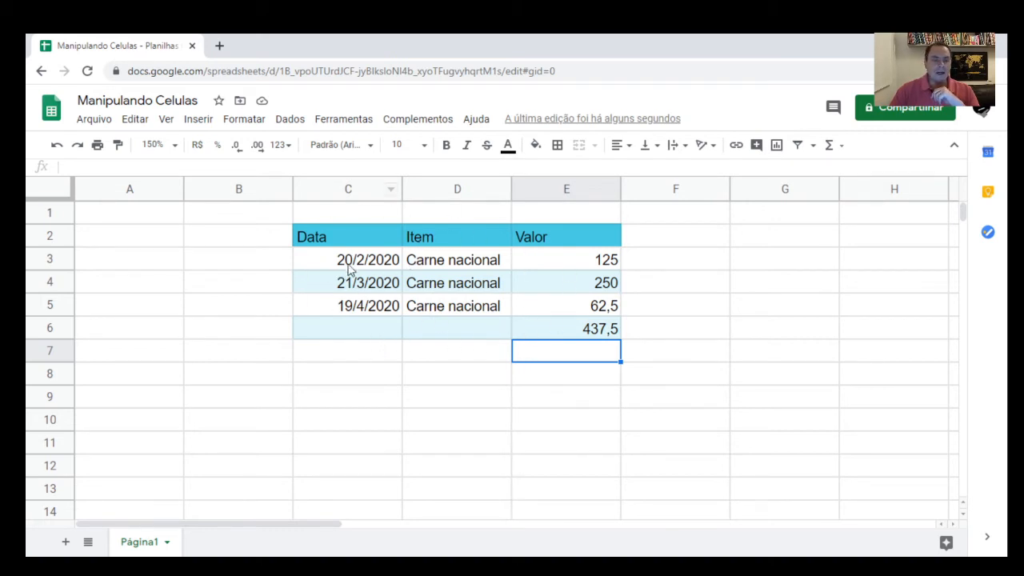
Open the total's formula in E6 for editing, remove its closing parenthesis and cancel the edit
click(549, 336)
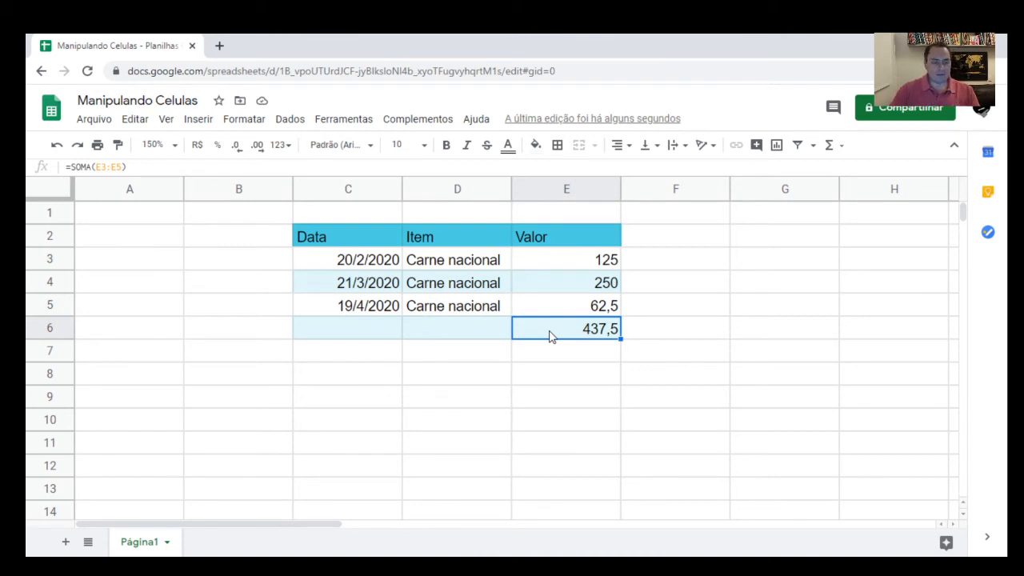
double_click(549, 336)
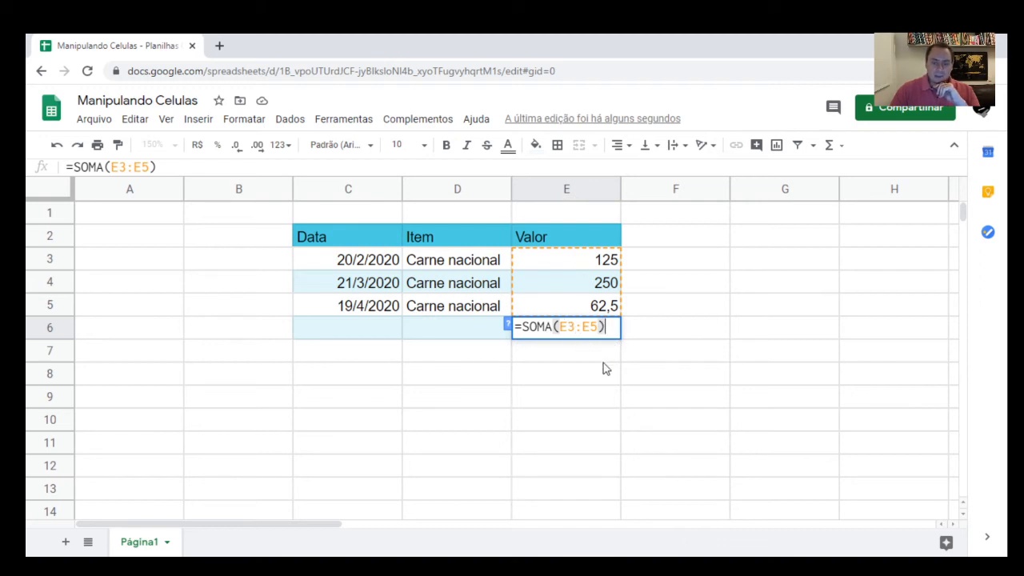
key(BackSpace)
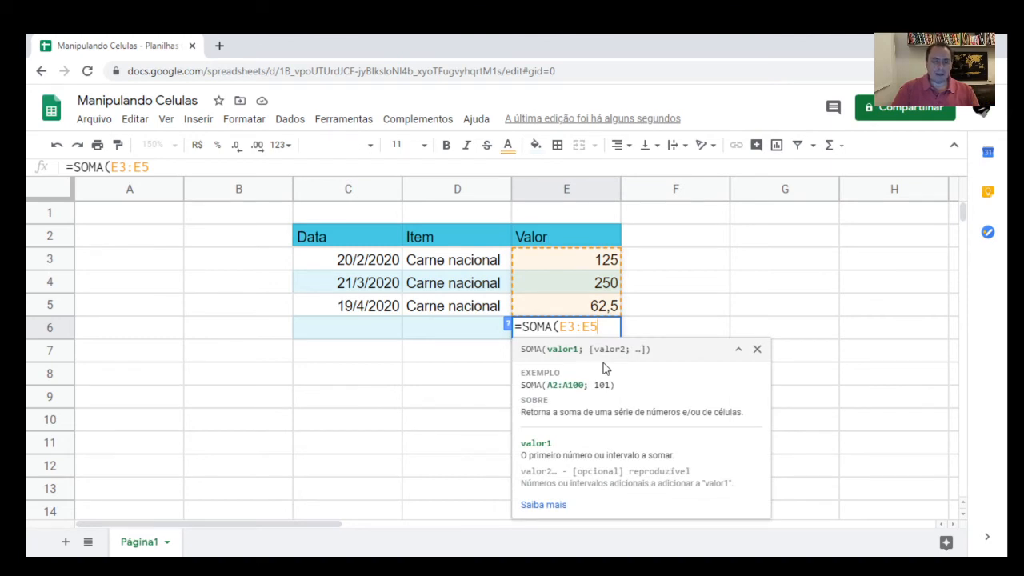
key(Escape)
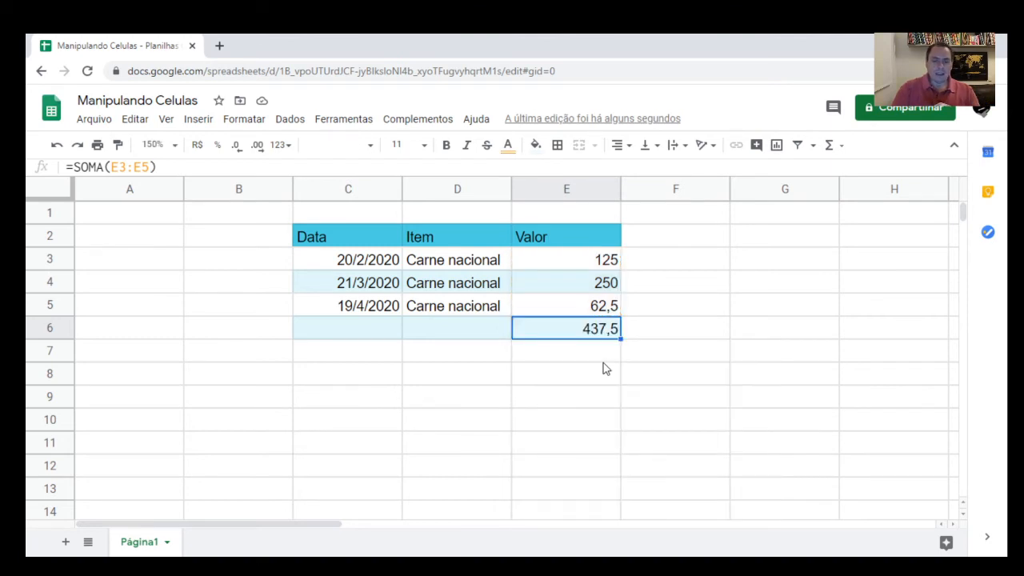
Delete the total in E6, undo the deletion and review the restored formula
key(Delete)
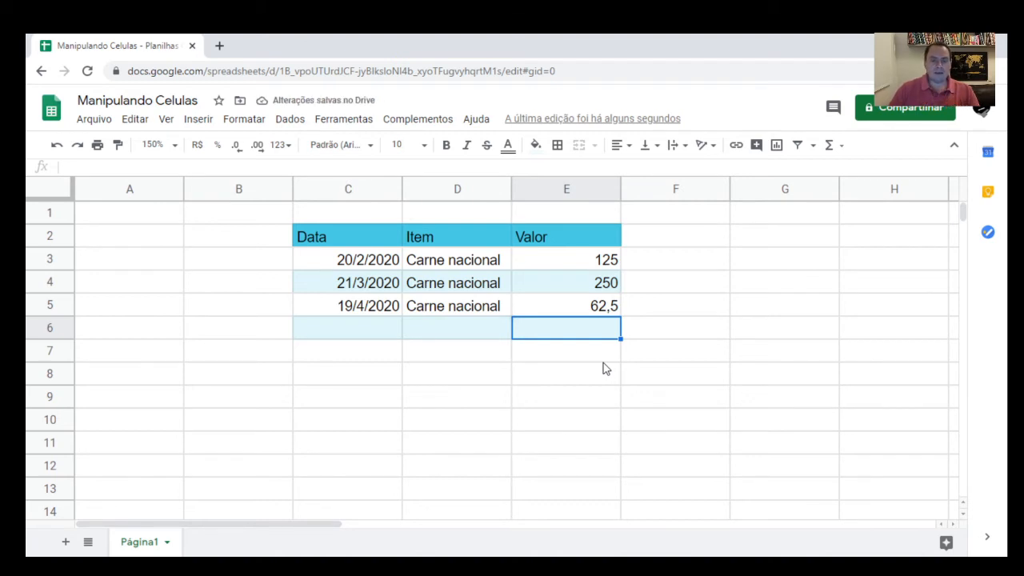
click(54, 148)
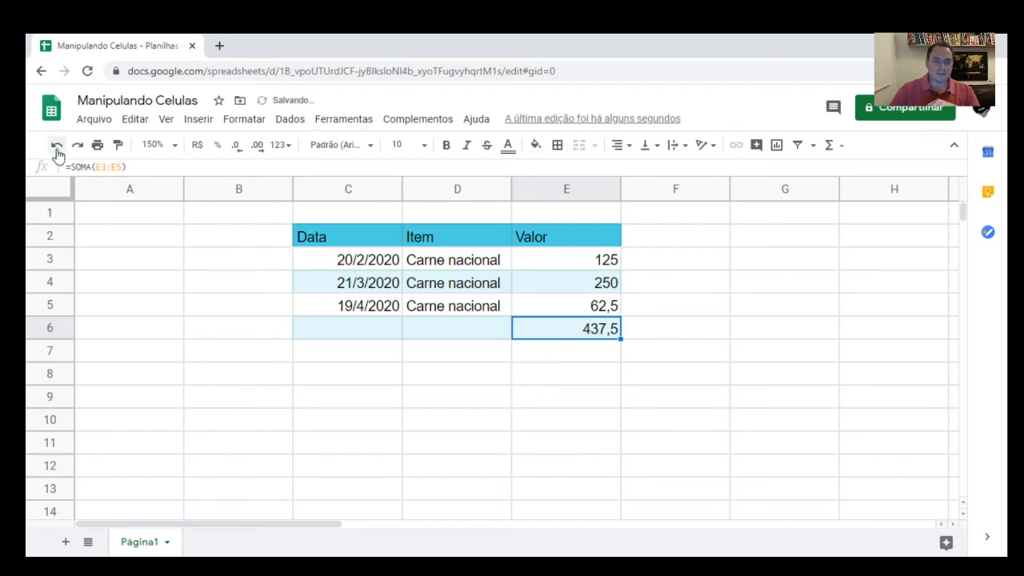
double_click(582, 336)
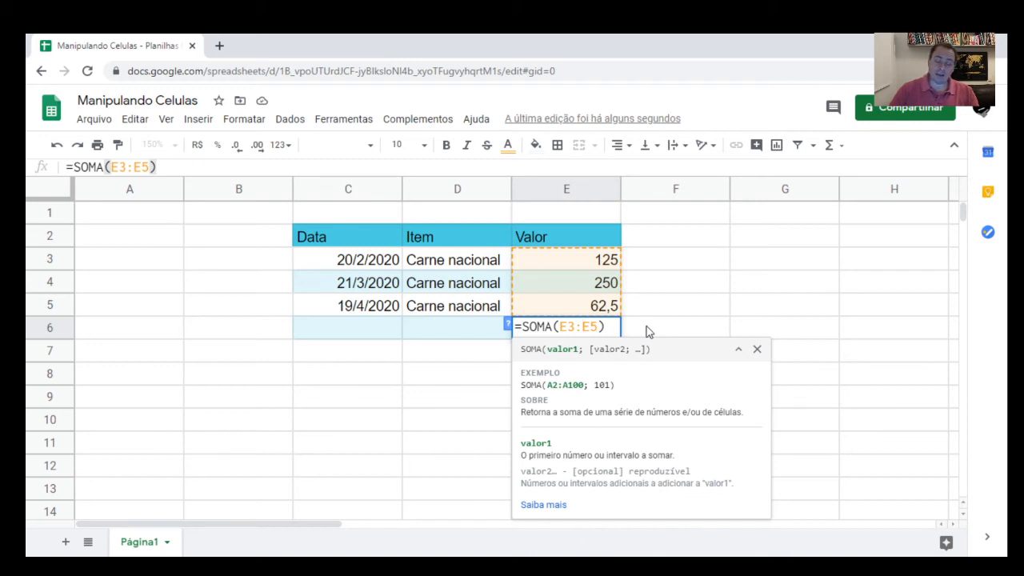
key(Return)
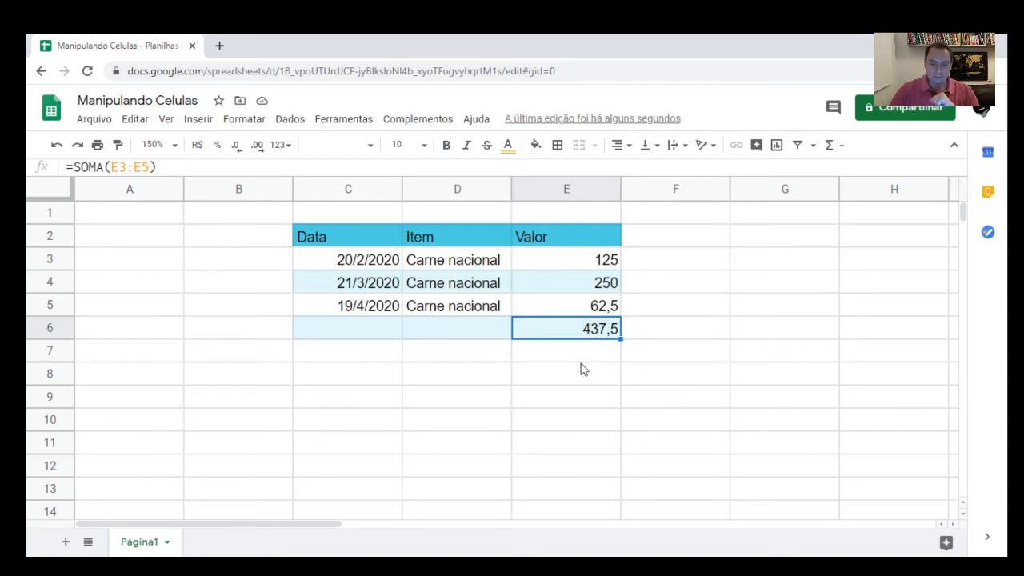
Clear E6 and start a new =sum( formula there that references the range E3:E5
key(Delete)
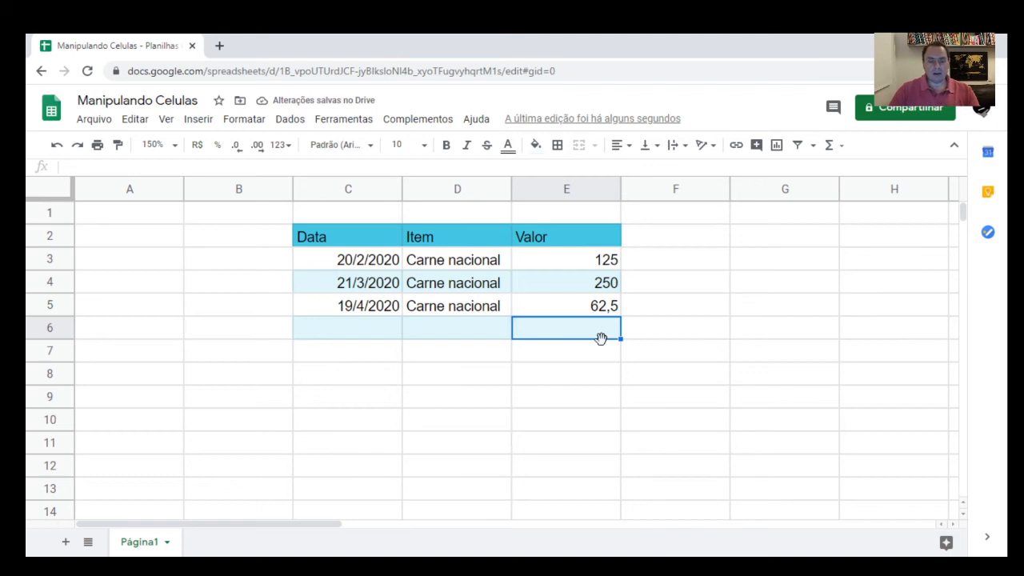
text(=)
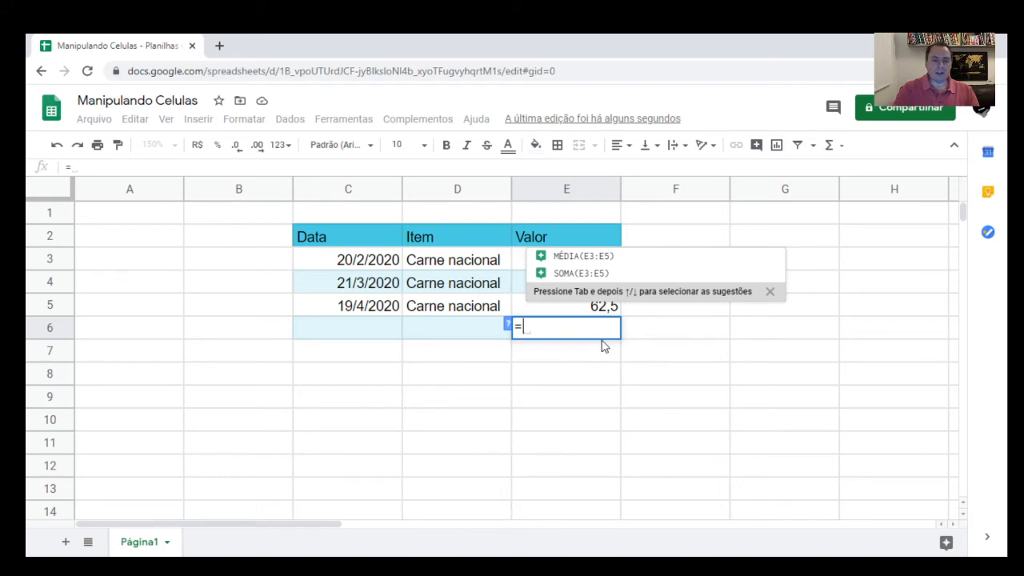
text(sum)
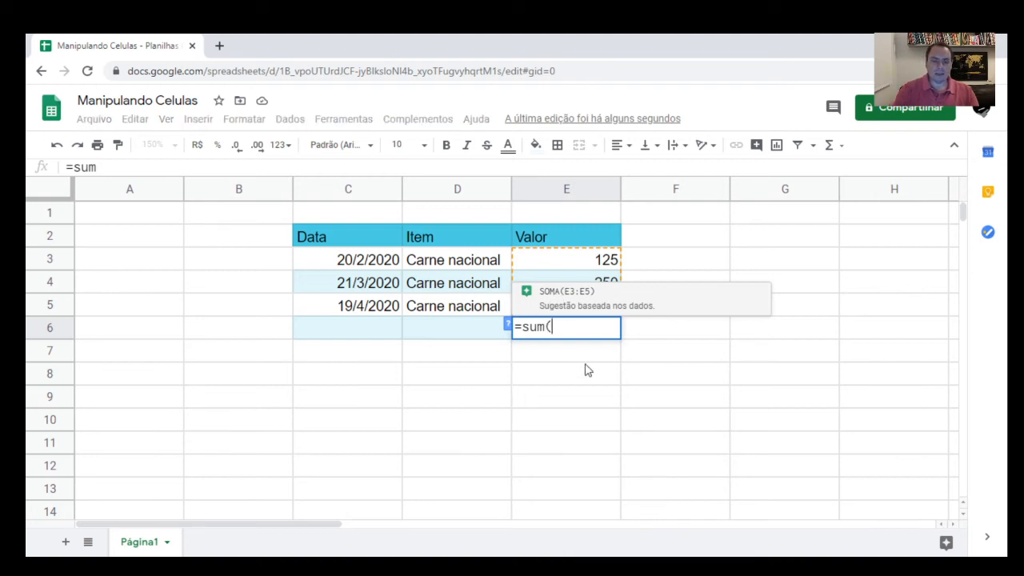
text(()
key(Up)
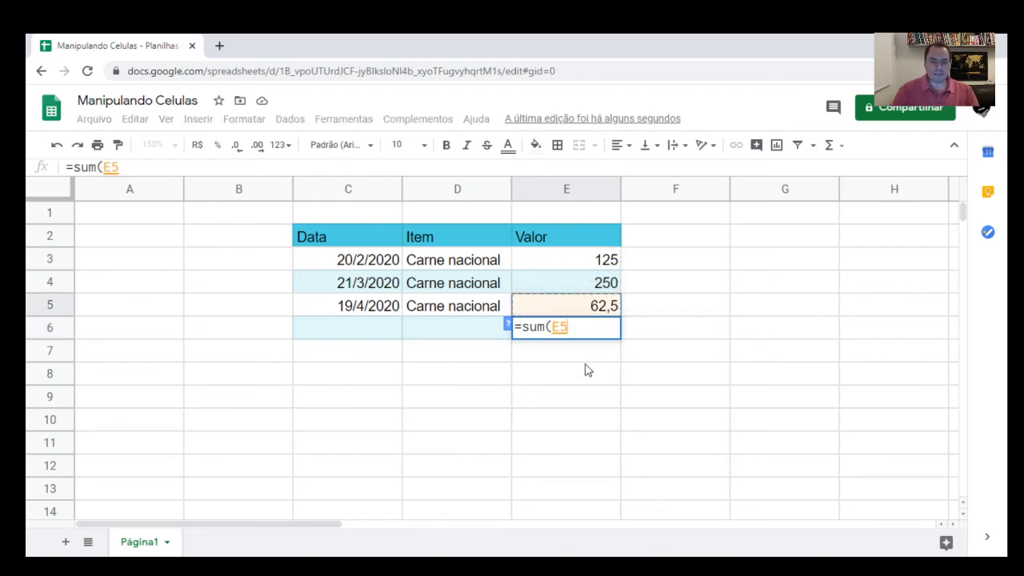
key(shift+Up)
key(shift+Up)
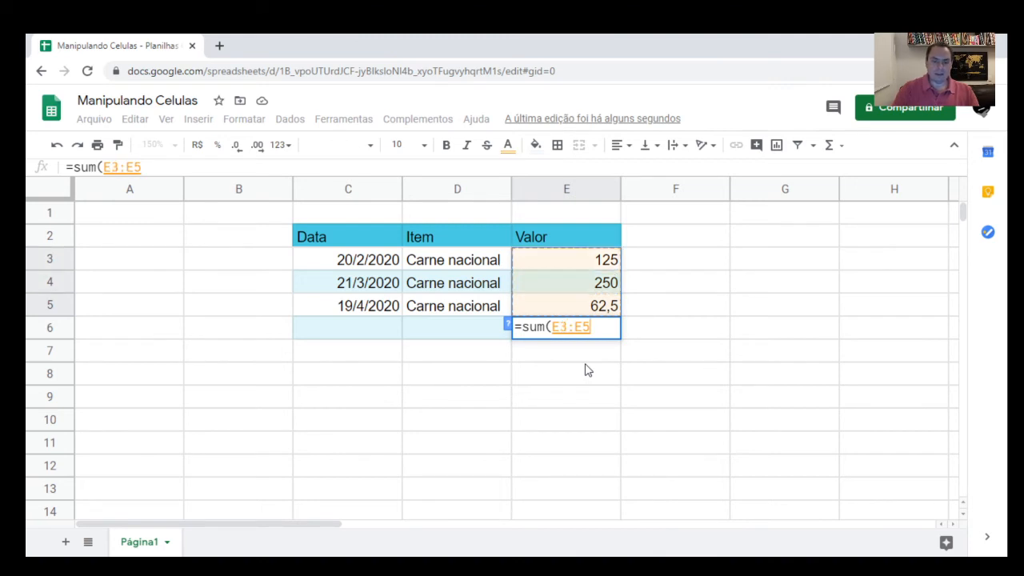
Try out single-cell references in column E for the open sum formula, ending on E5
key(Down)
key(Down)
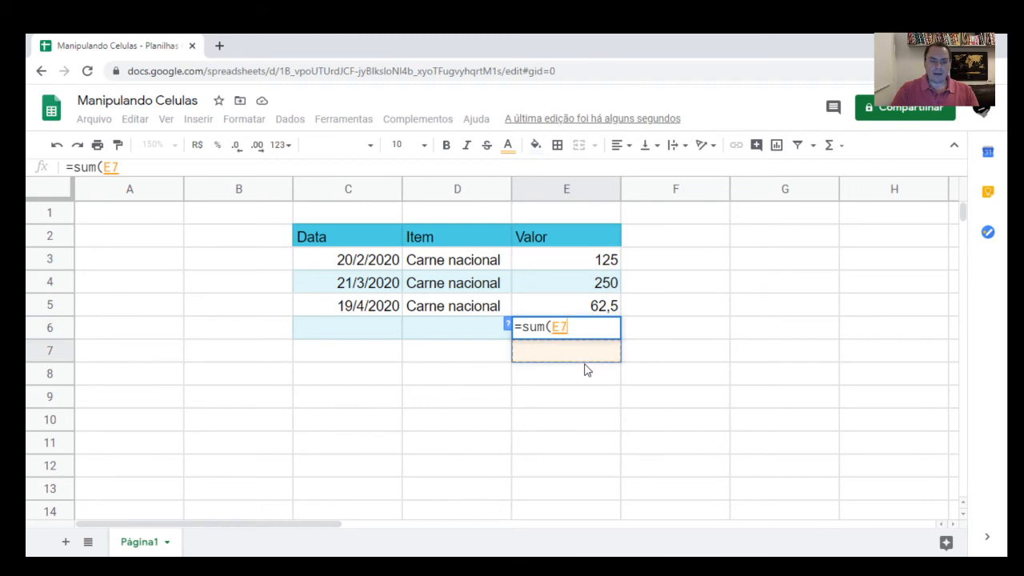
key(Up)
key(Up)
key(Up)
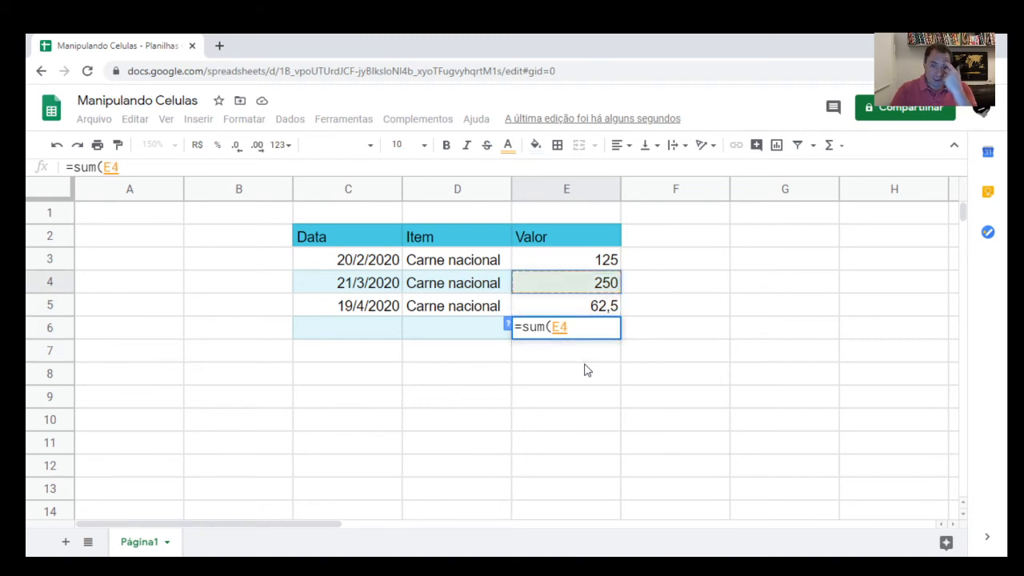
key(Up)
key(Down)
key(Down)
key(Up)
key(Up)
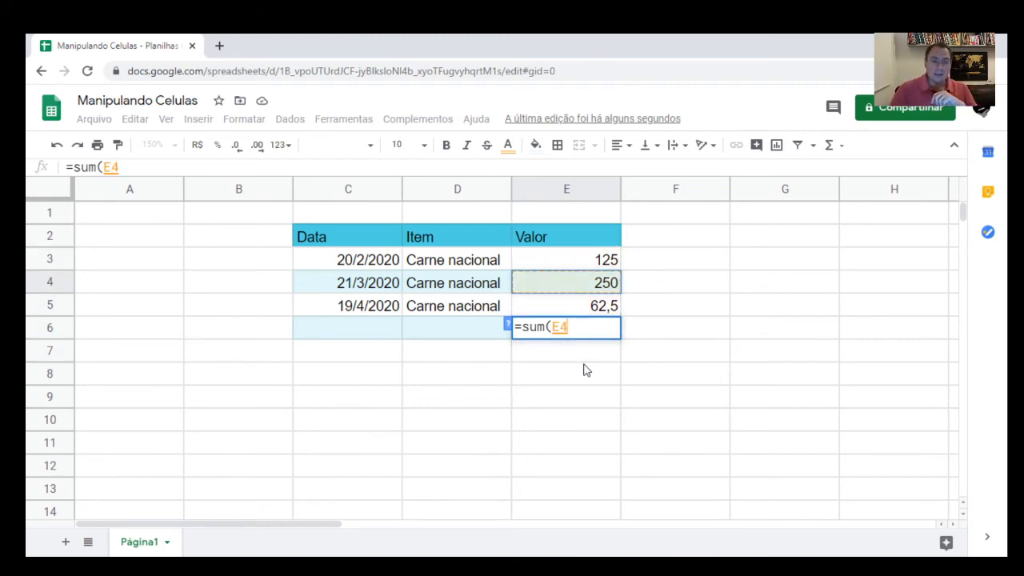
key(Down)
key(Down)
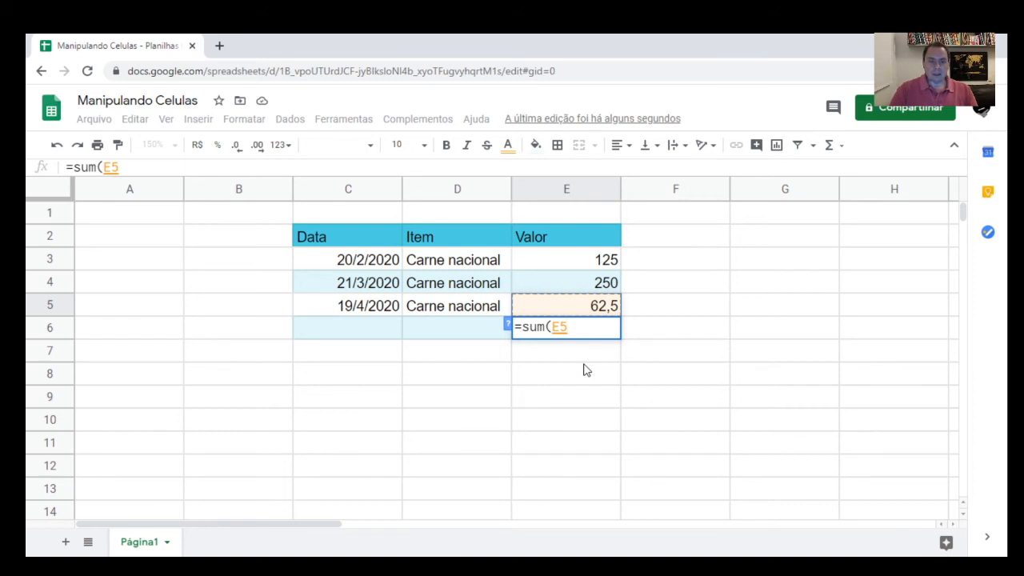
Try extending the sum formula's range to neighbouring rows and columns, such as D1:E5, ending on E3:E5
key(shift+Up)
key(shift+Up)
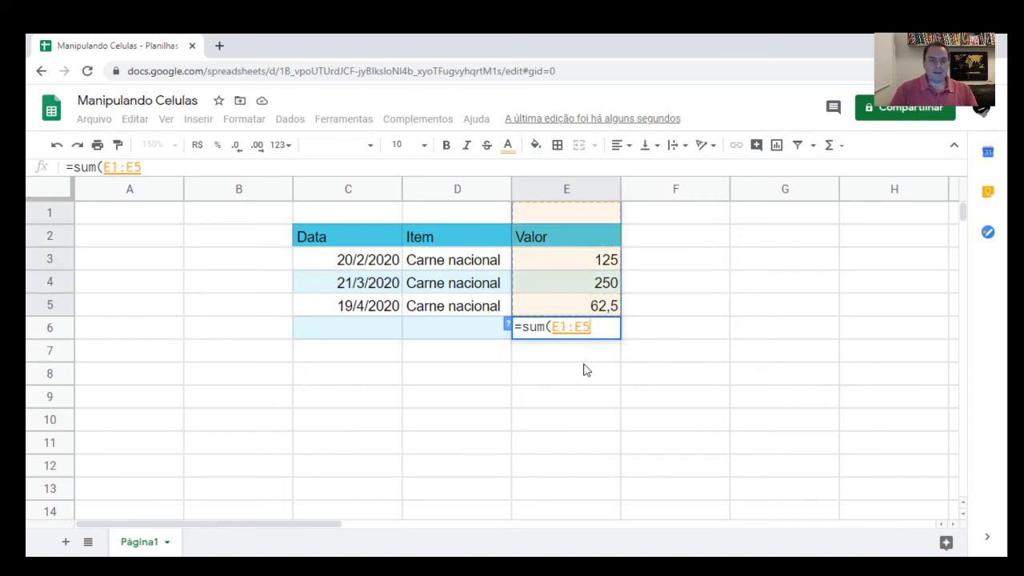
key(shift+Right)
key(shift+Left)
key(shift+Left)
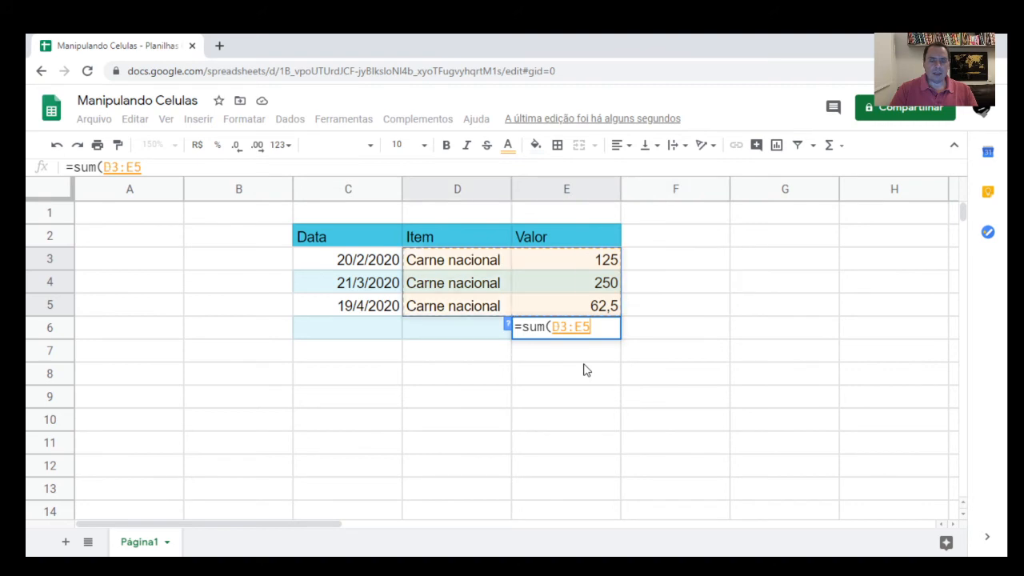
key(shift+Left)
key(shift+Right)
key(shift+Right)
key(shift+Right)
key(shift+Up)
key(shift+Up)
key(shift+Left)
key(shift+Left)
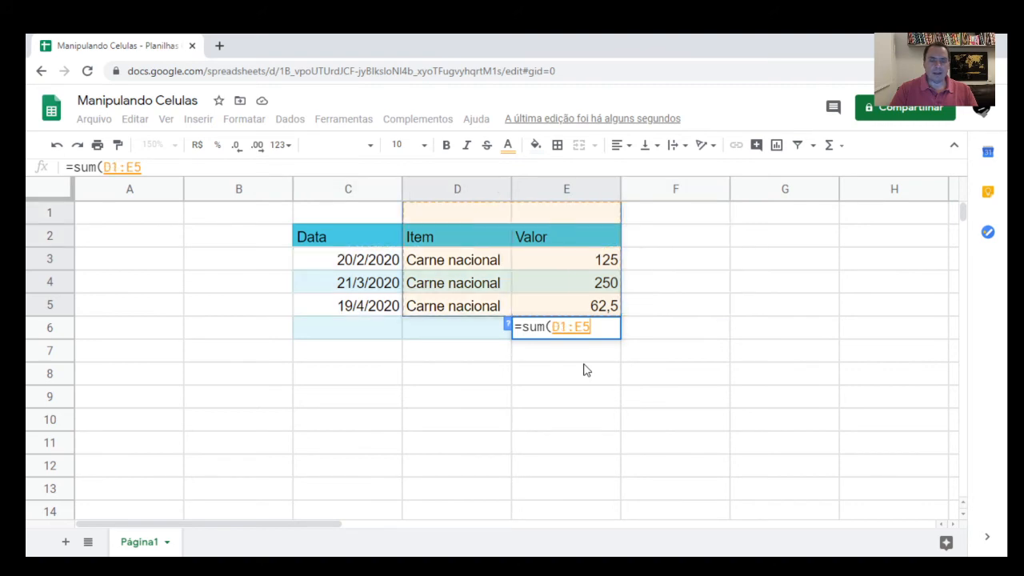
key(shift+Down)
key(shift+Down)
key(shift+Right)
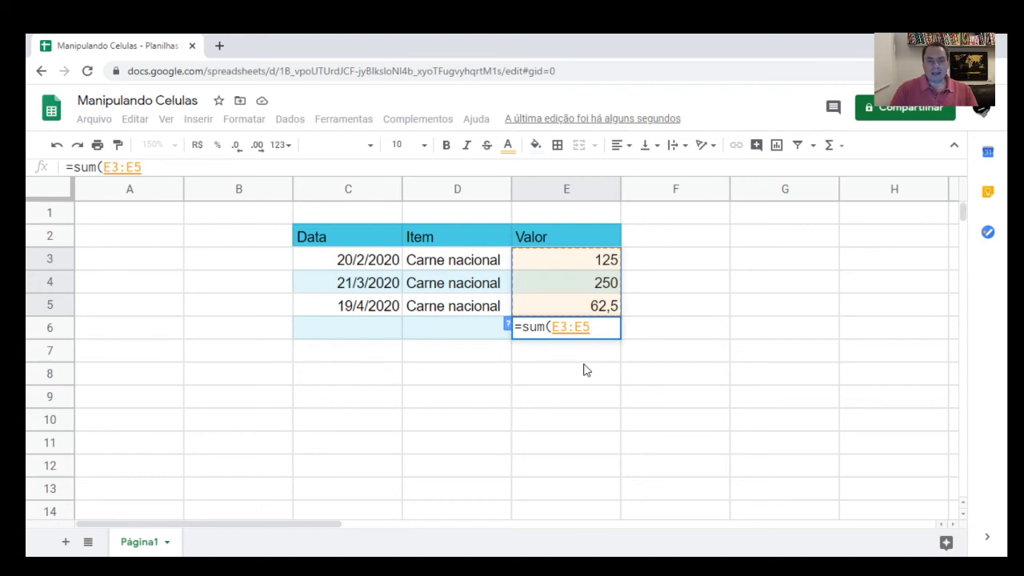
Extend the sum range up to the Valor header and complete the formula =sum(E2:E5) in E6
key(shift+Up)
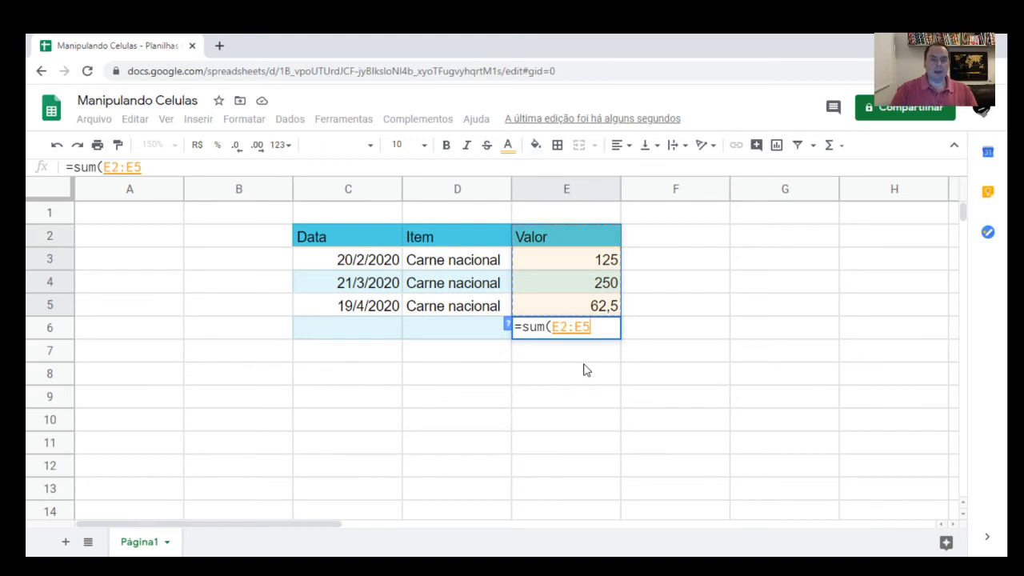
text())
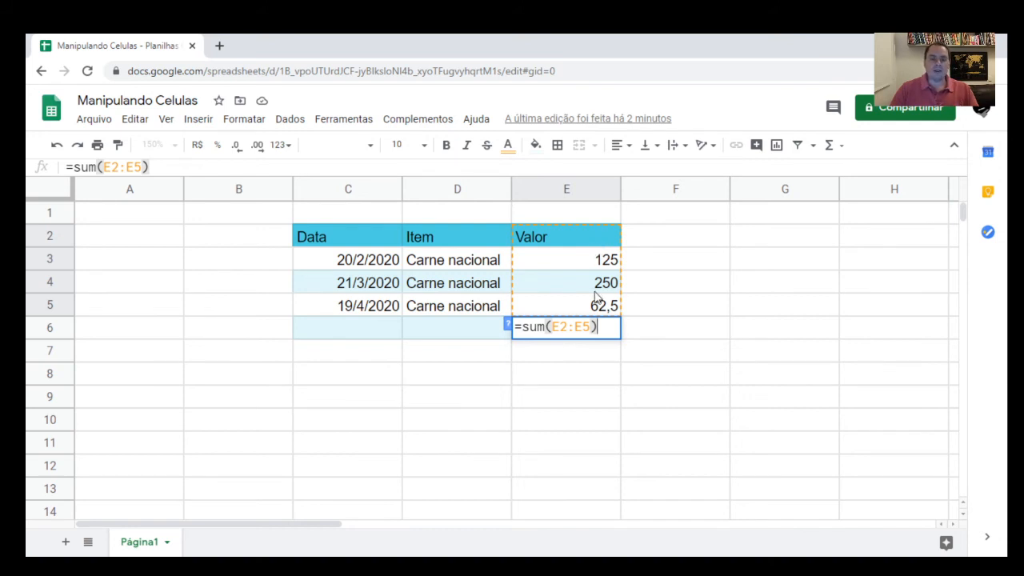
key(Return)
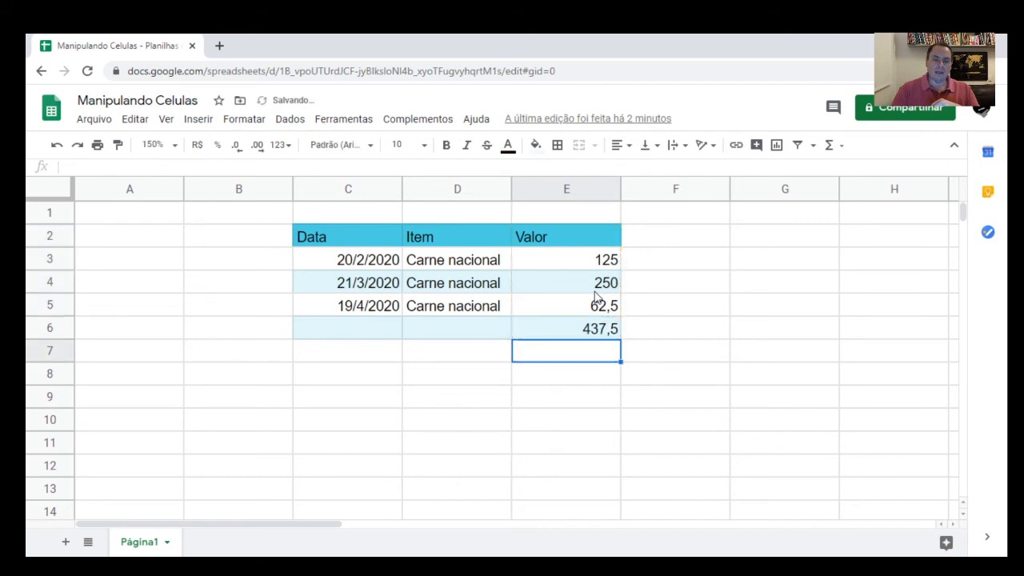
Review the sum formula in E6 and select the Valor entries E3:E5
click(555, 336)
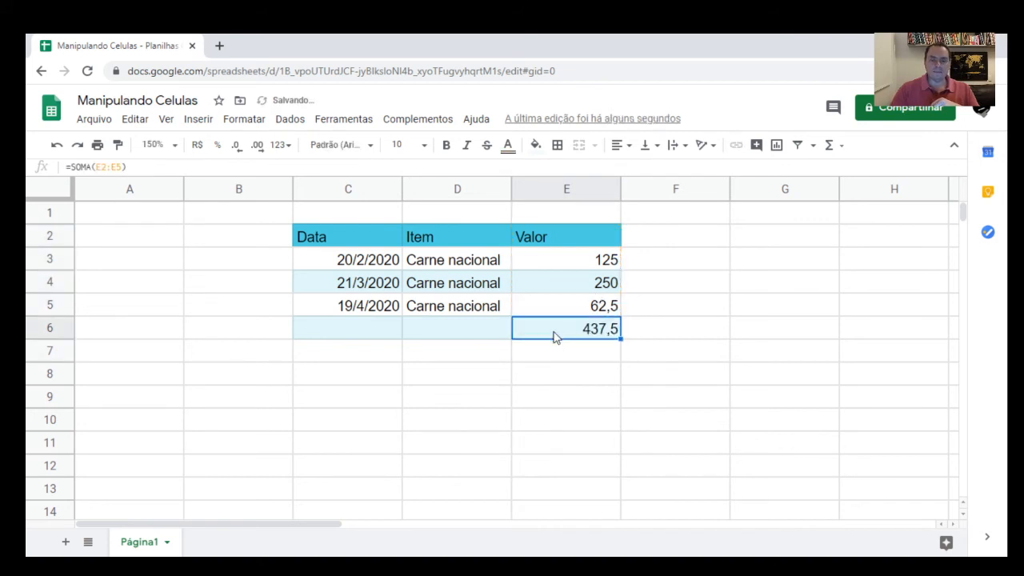
double_click(555, 334)
key(Return)
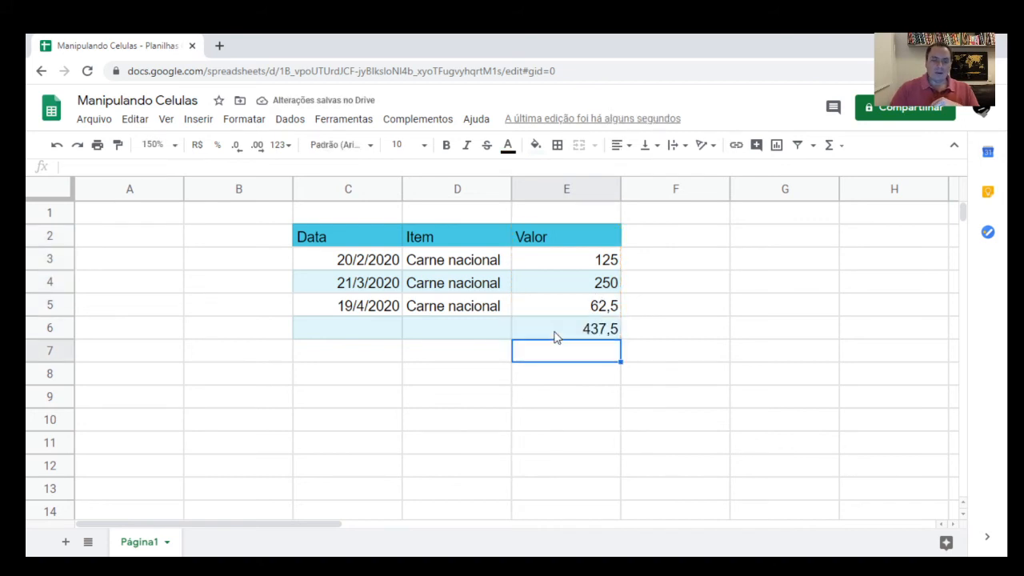
drag(577, 261, 570, 304)
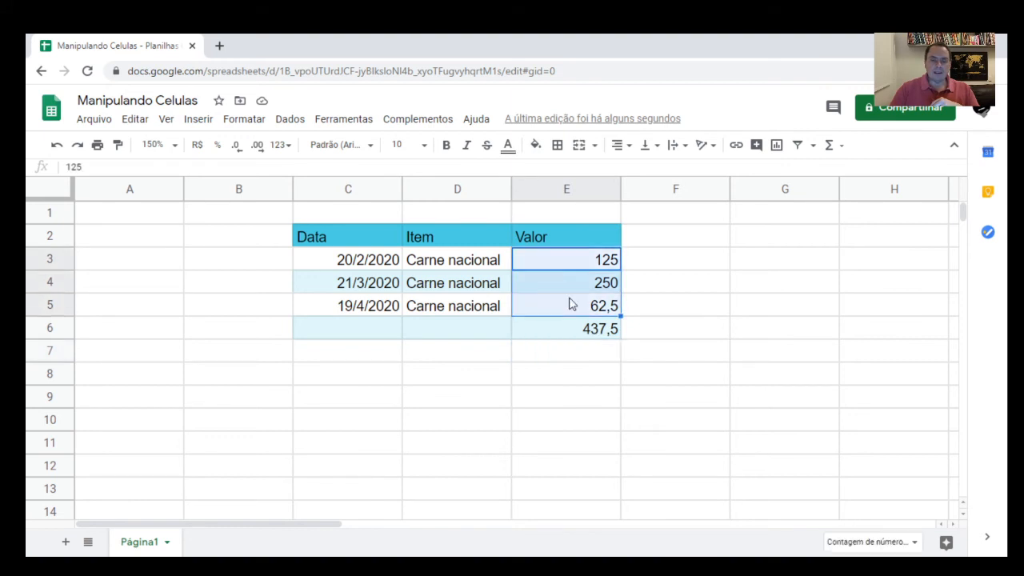
Switch the quick summary of the selected Valor entries to Soma and compare it with the total in E6
click(888, 542)
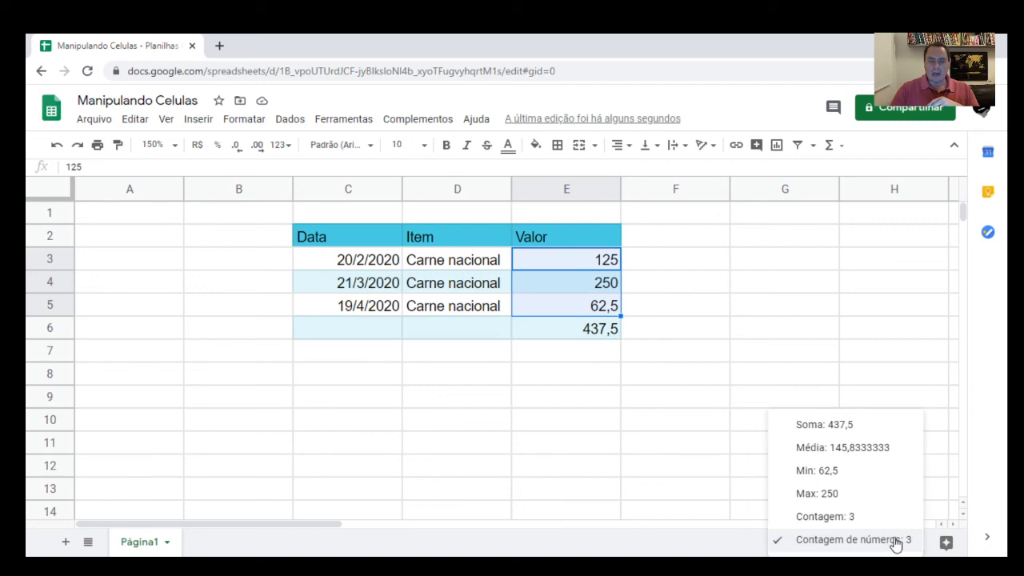
click(844, 426)
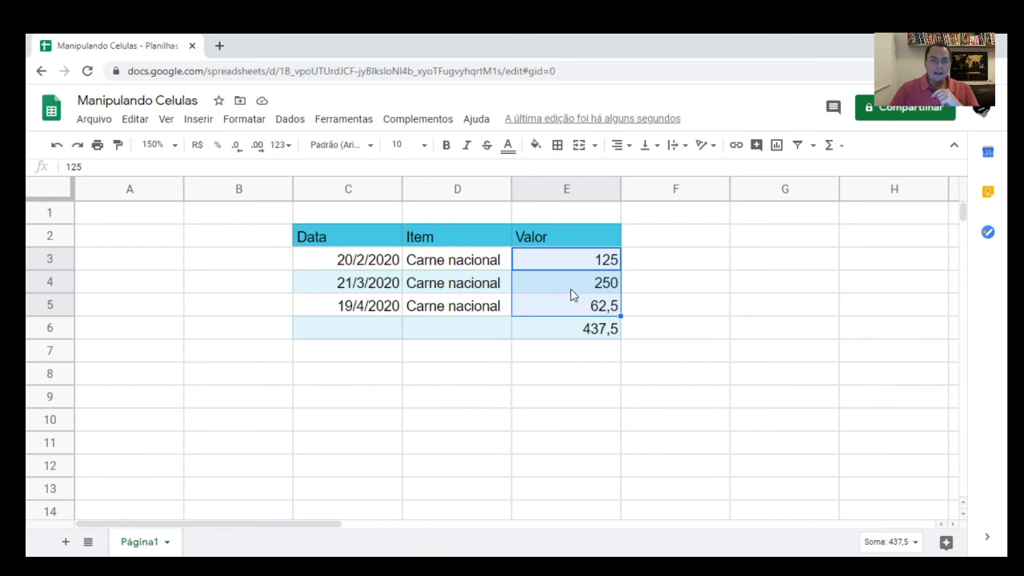
click(585, 339)
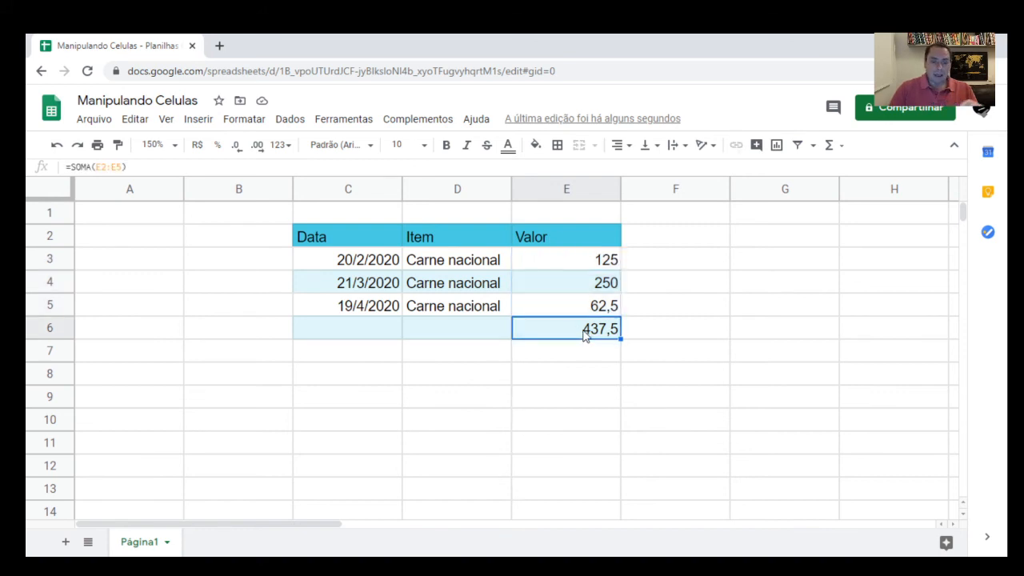
Open the SOMA formula in E6 and cycle its range through absolute and relative reference forms, ending on E2:E5
double_click(586, 336)
key(ctrl+a)
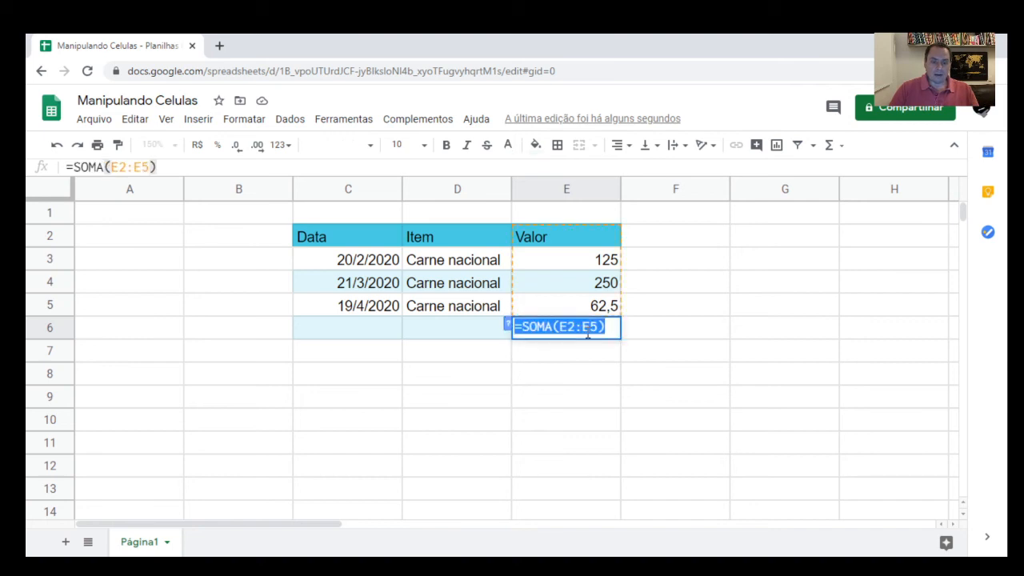
click(576, 332)
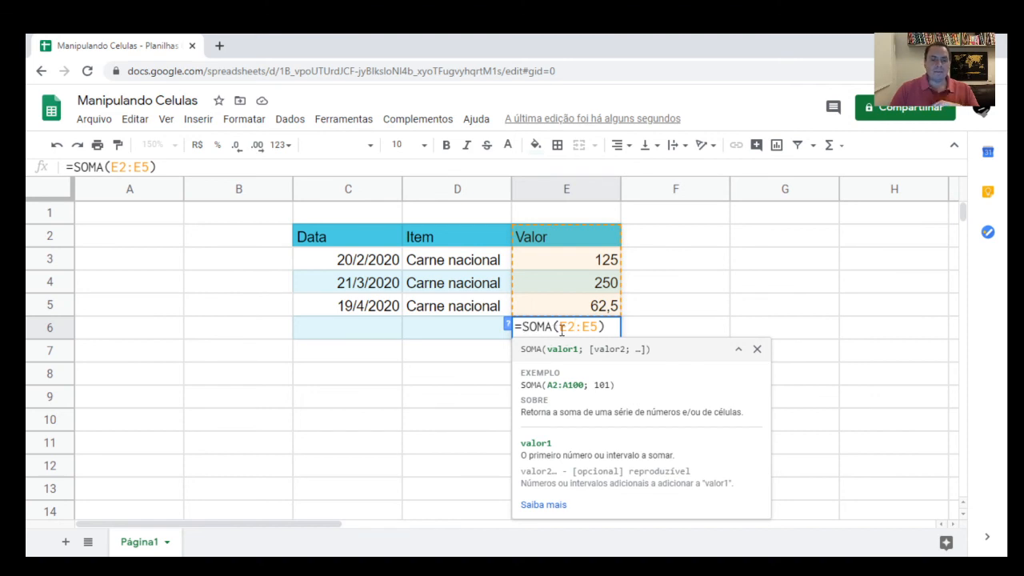
drag(559, 330, 601, 332)
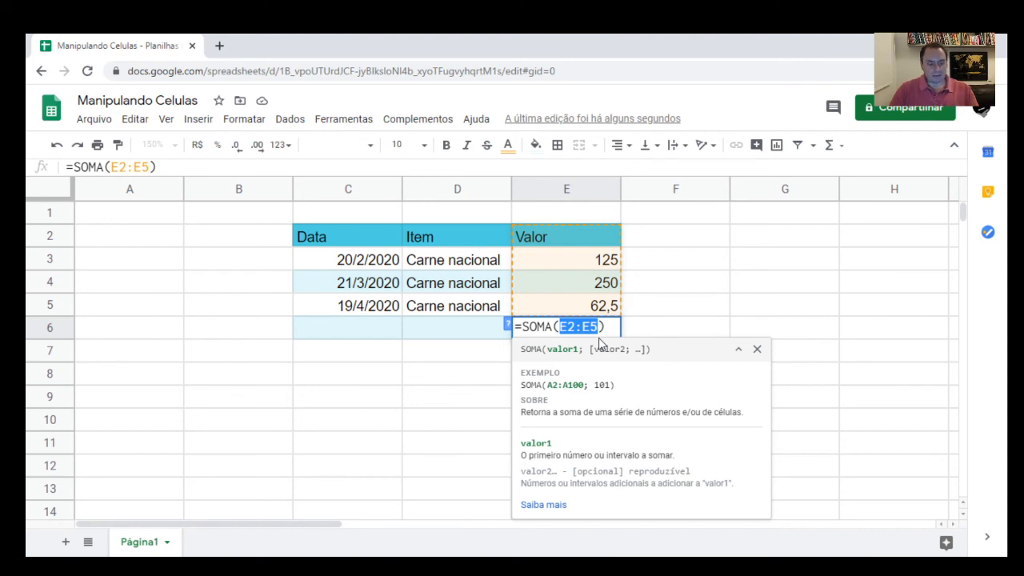
key(F4)
key(F4)
key(F4)
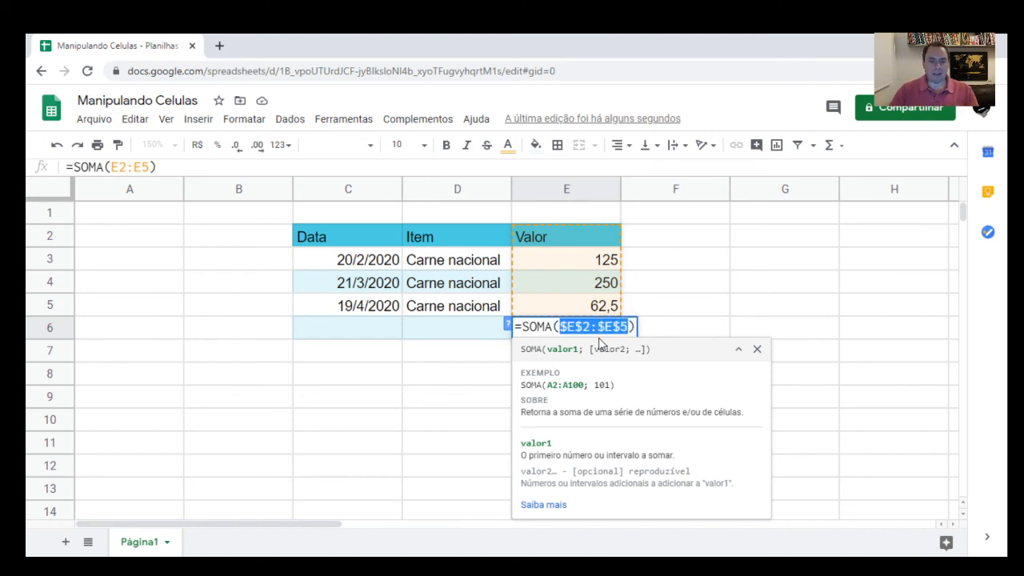
key(F4)
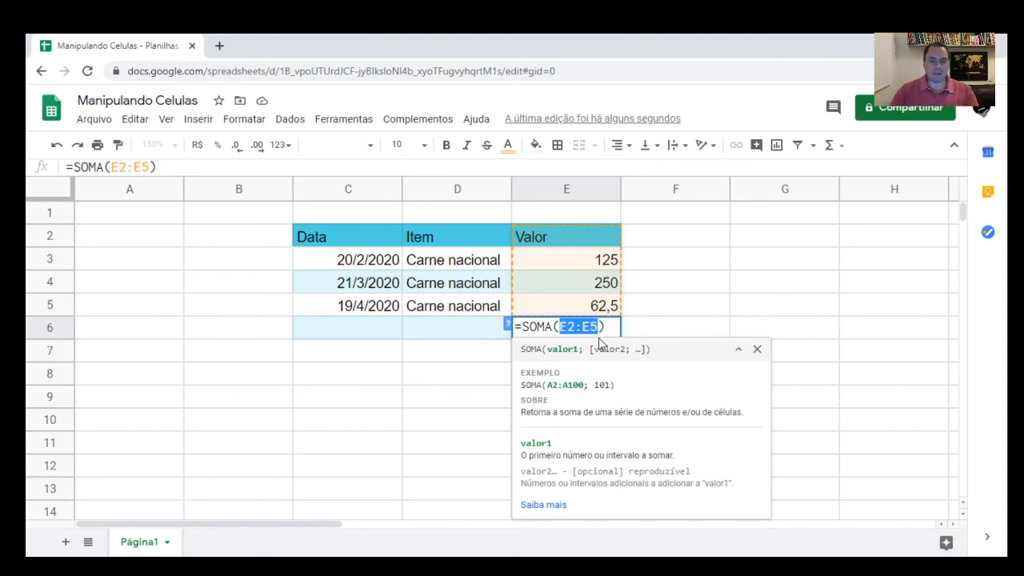
Cycle the range in the SOMA formula to the fully absolute reference $E$2:$E$5 and confirm the formula
click(563, 333)
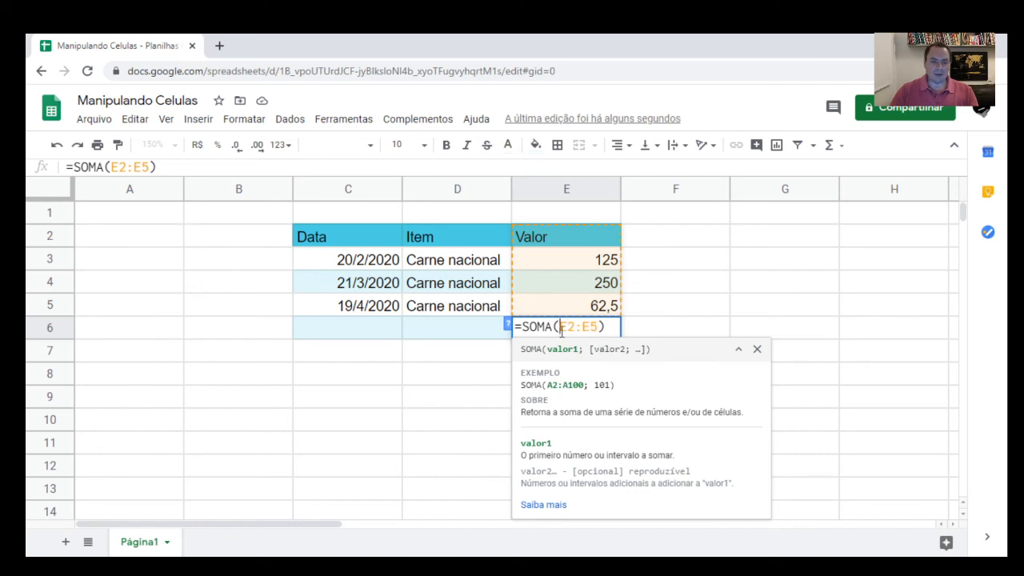
drag(561, 333, 589, 333)
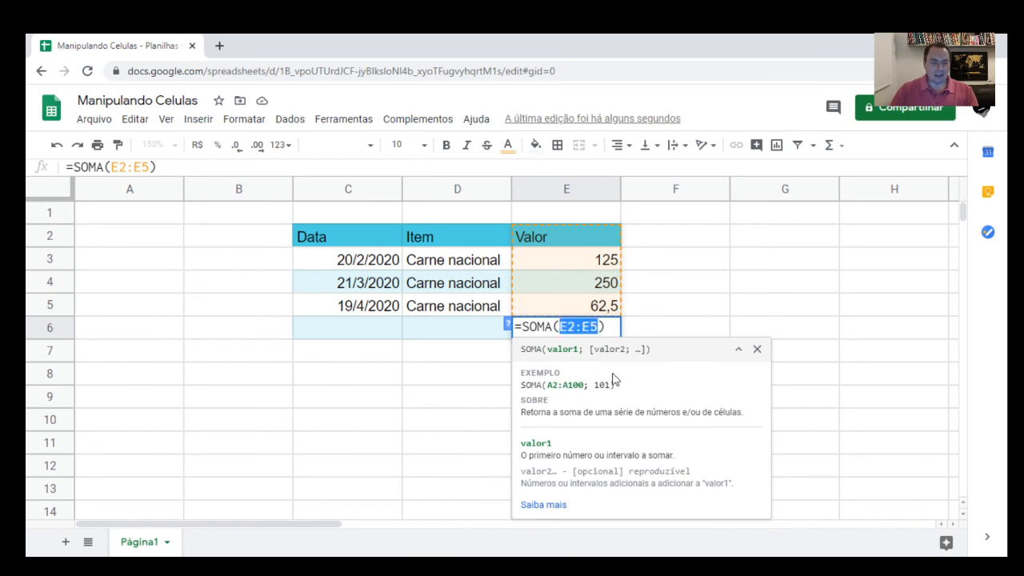
key(F4)
key(F4)
key(F4)
key(F4)
key(F4)
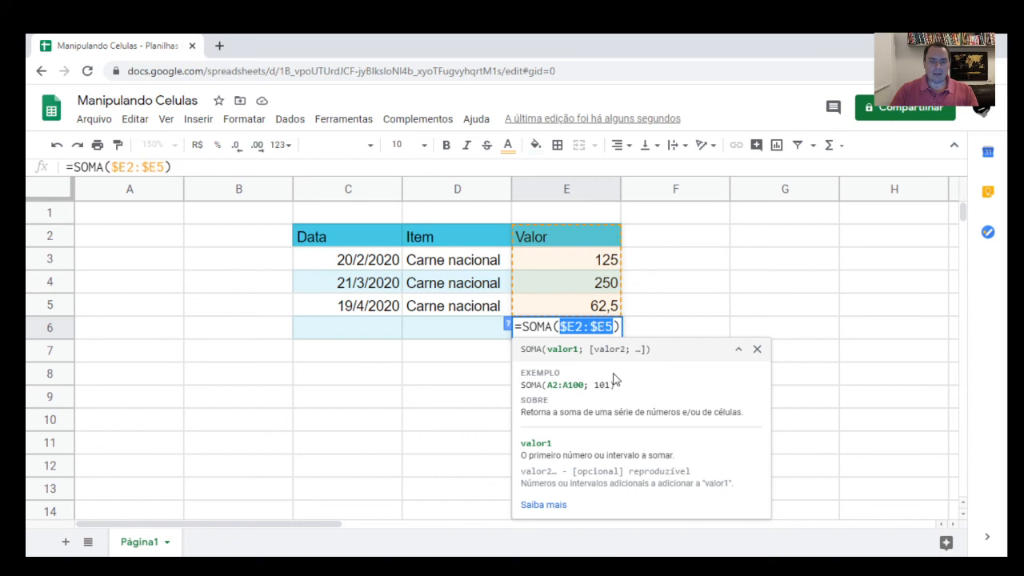
key(F4)
key(F4)
key(F4)
key(F4)
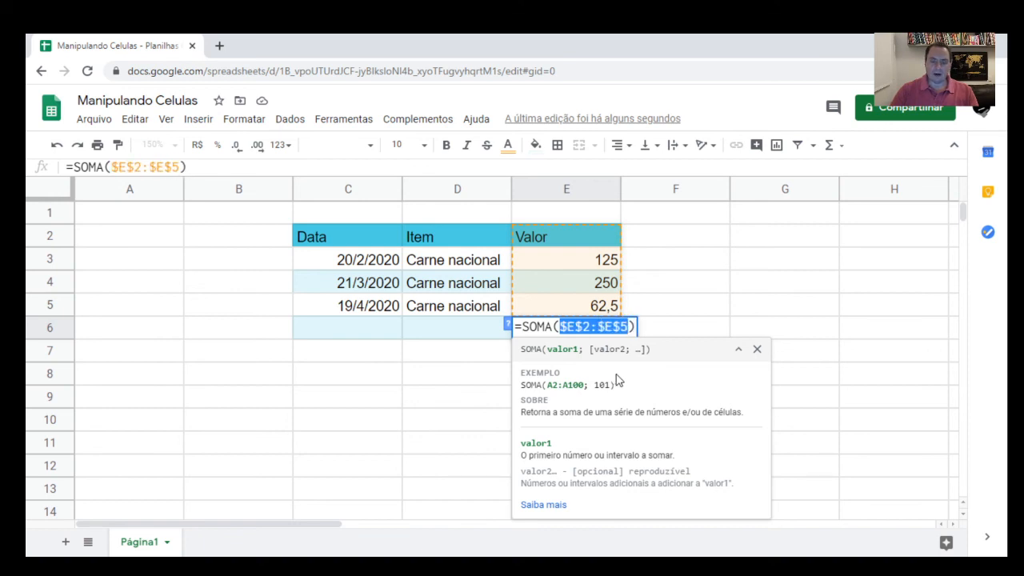
key(Return)
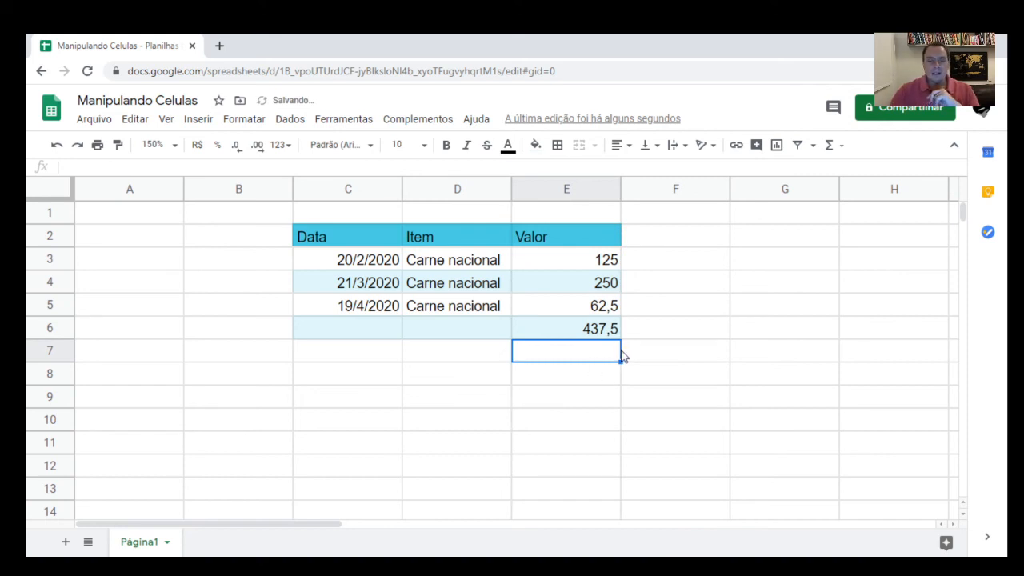
Copy the SOMA formula from E6 into G6 and inspect the range used by the pasted formula
click(616, 335)
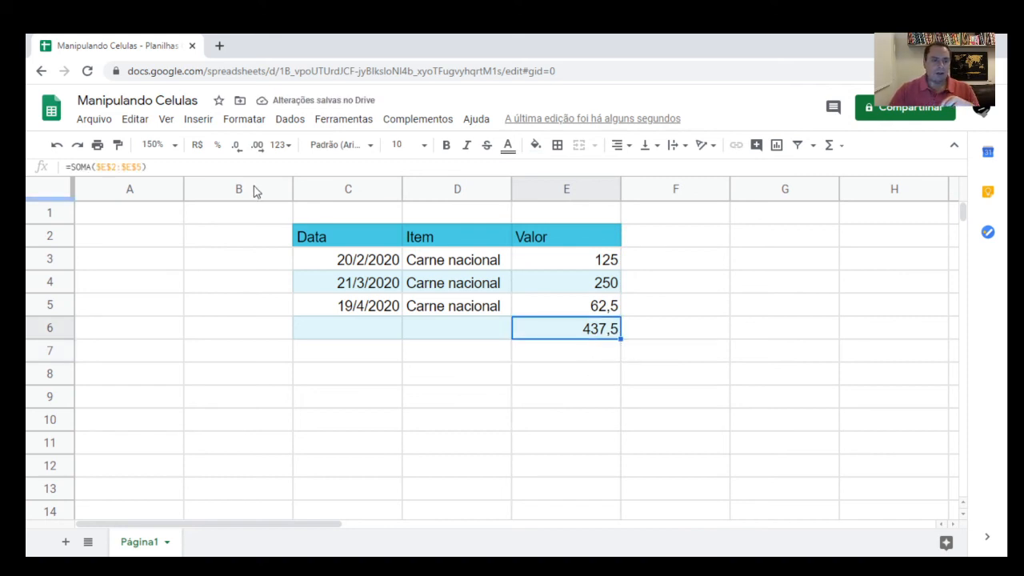
click(130, 122)
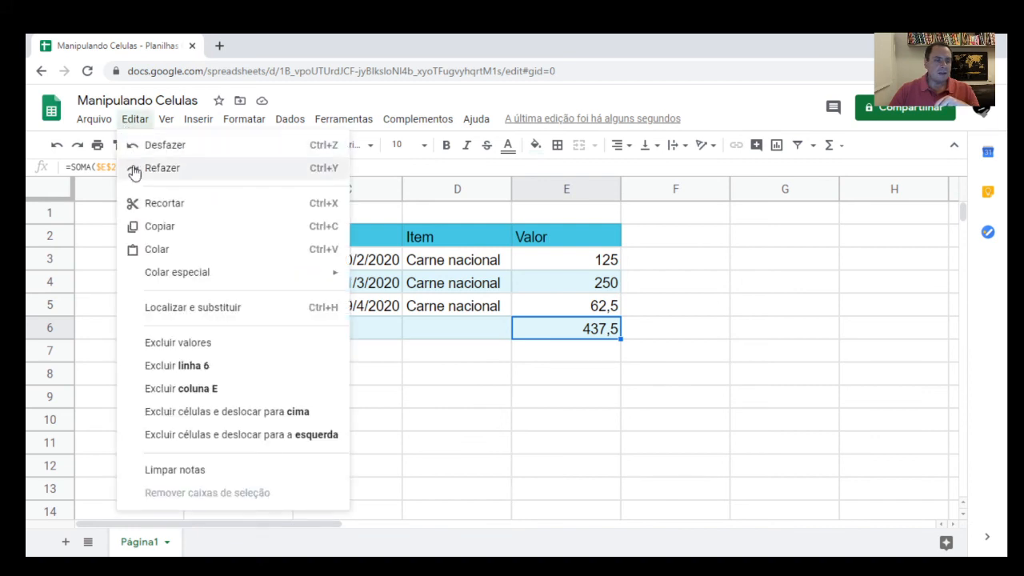
click(151, 228)
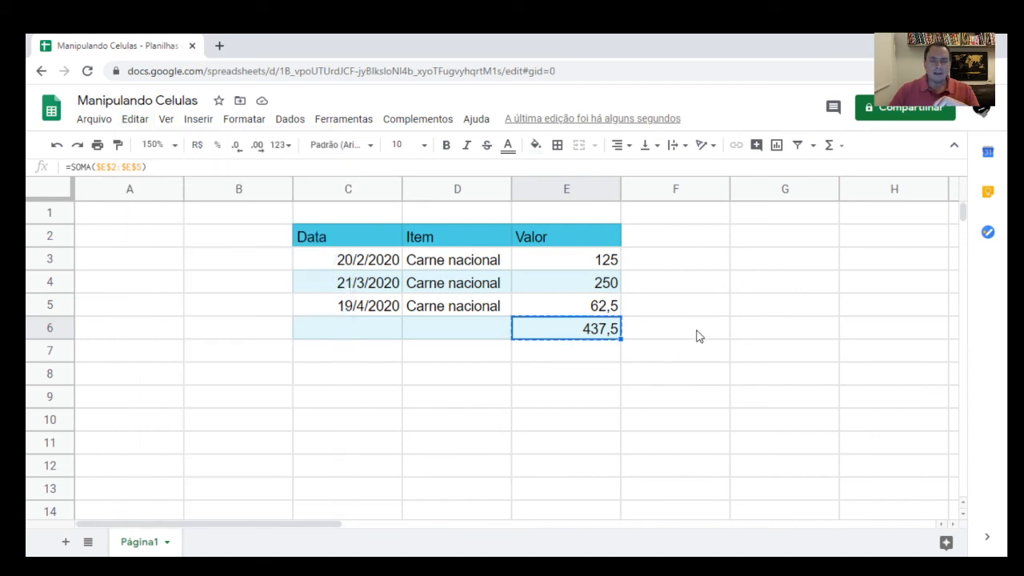
click(765, 332)
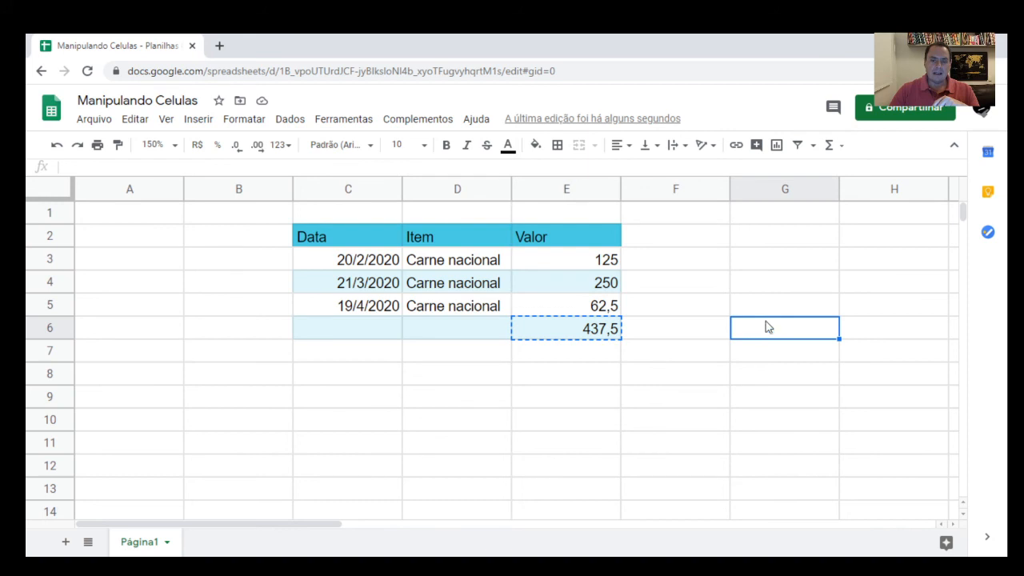
click(135, 120)
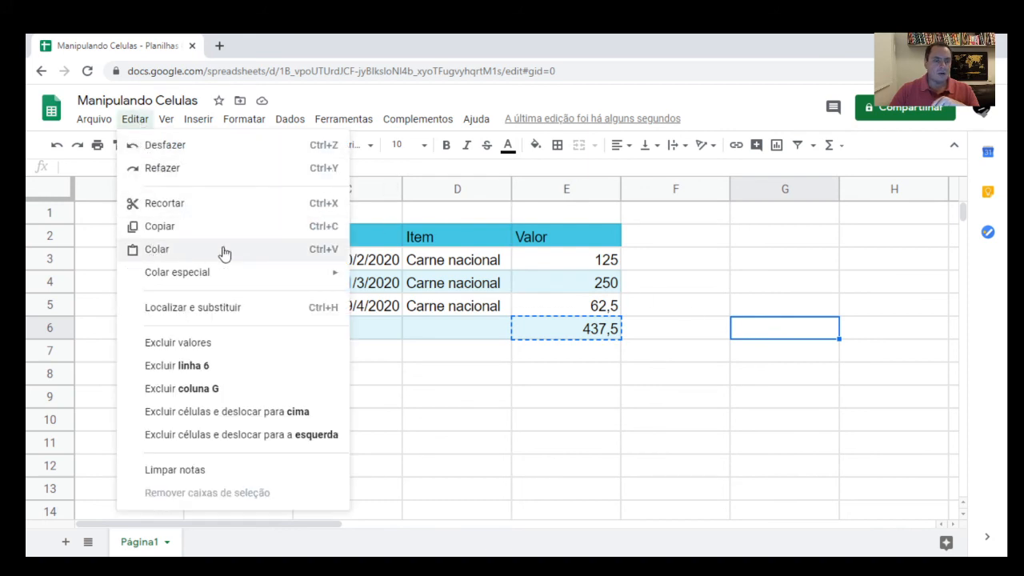
click(194, 257)
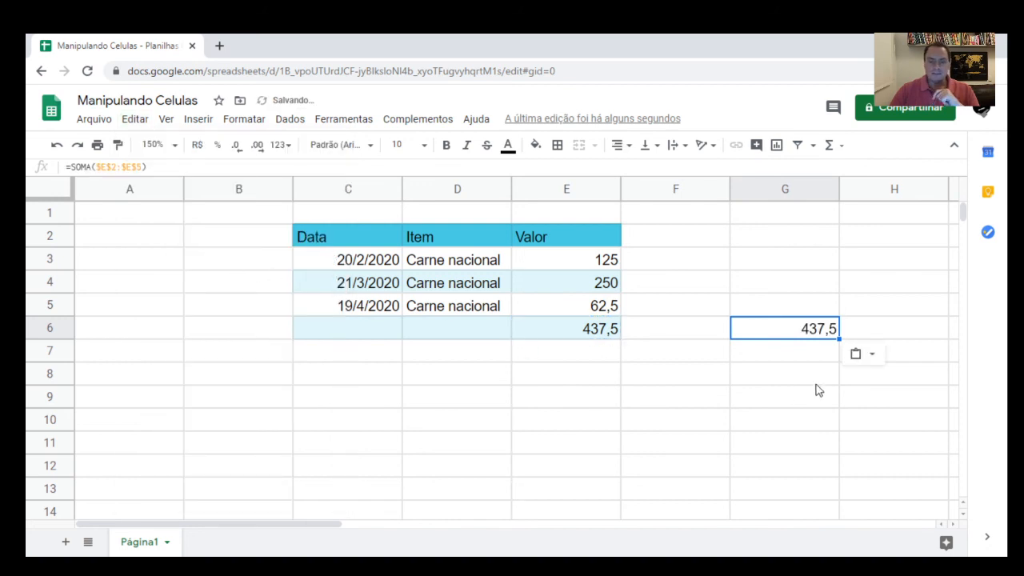
double_click(775, 333)
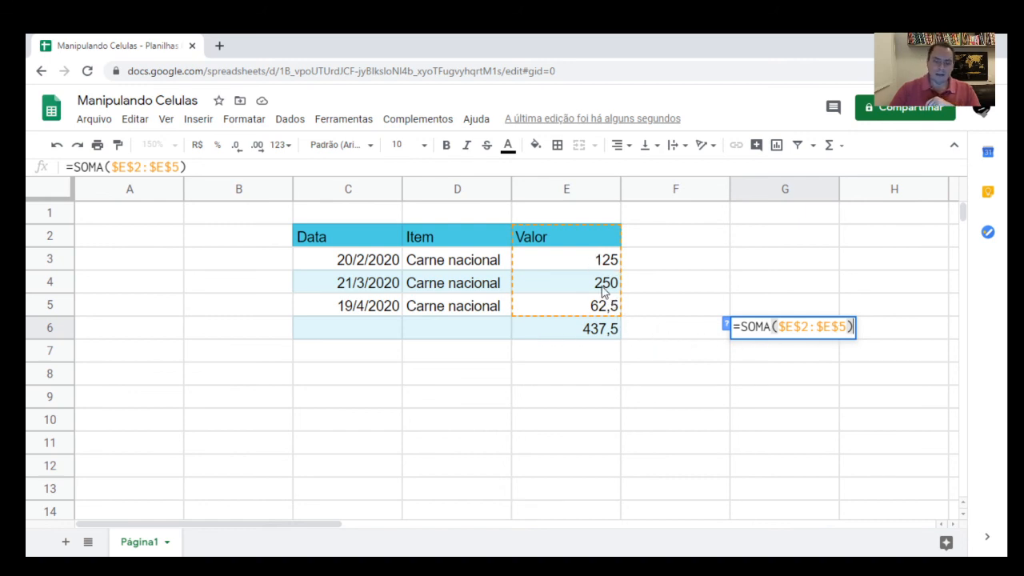
key(Return)
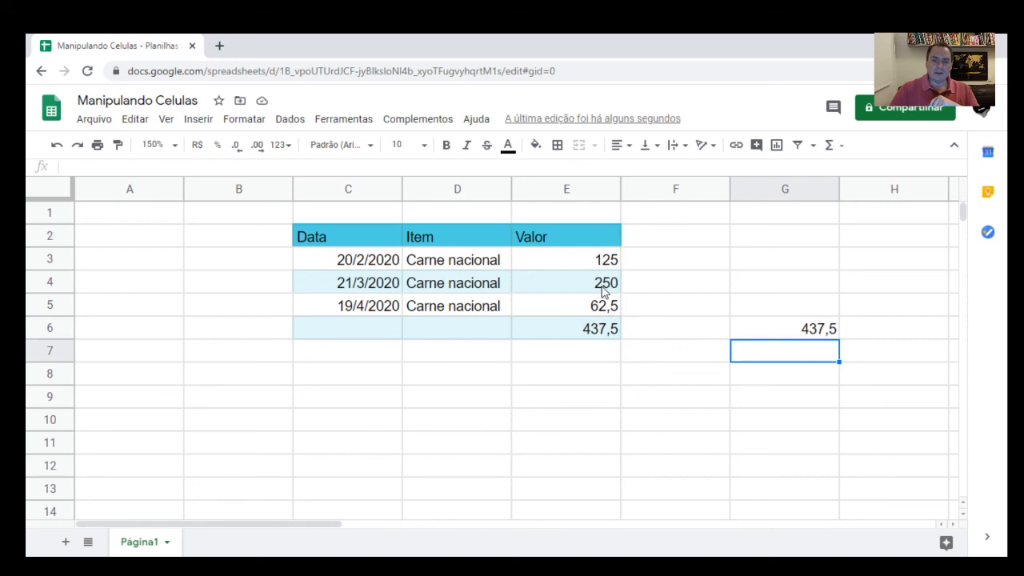
Fill the SOMA formula from E6 across into the adjacent cell F6
click(583, 336)
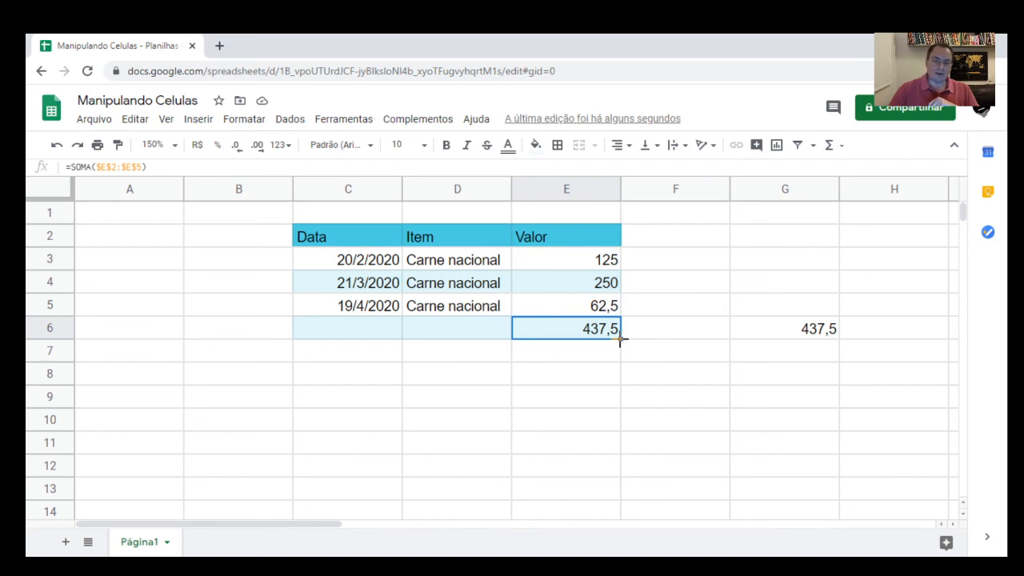
drag(621, 339, 723, 336)
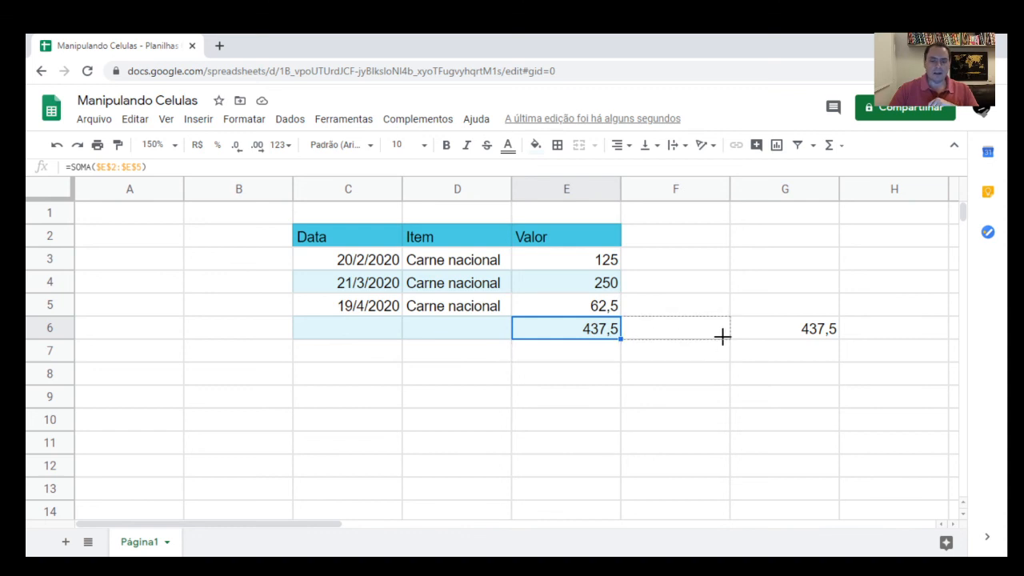
drag(722, 337, 723, 338)
click(717, 339)
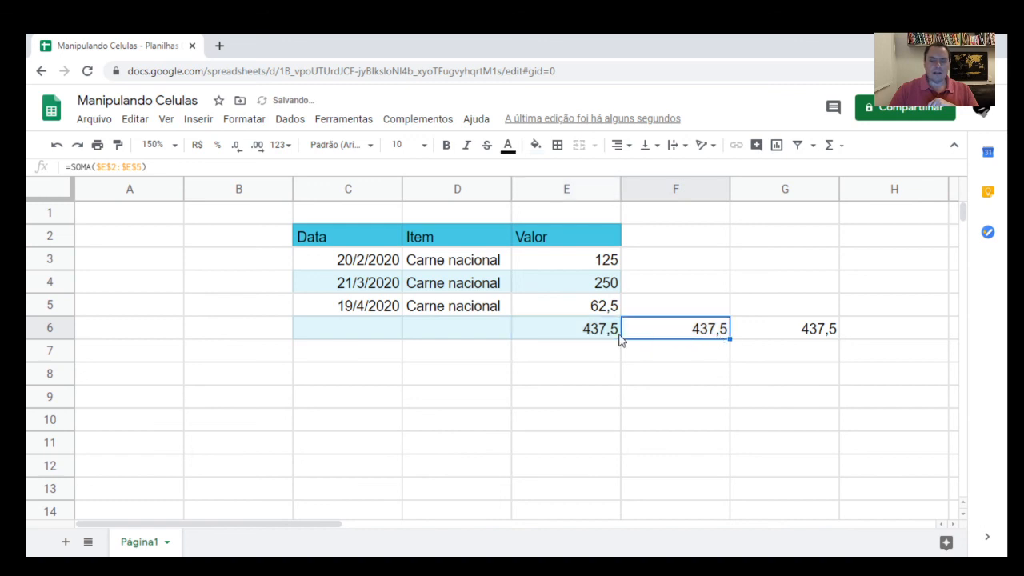
Compare the formulas in E6 and F6, and inspect the range referenced by the filled formula in F6
click(602, 336)
click(686, 336)
click(583, 337)
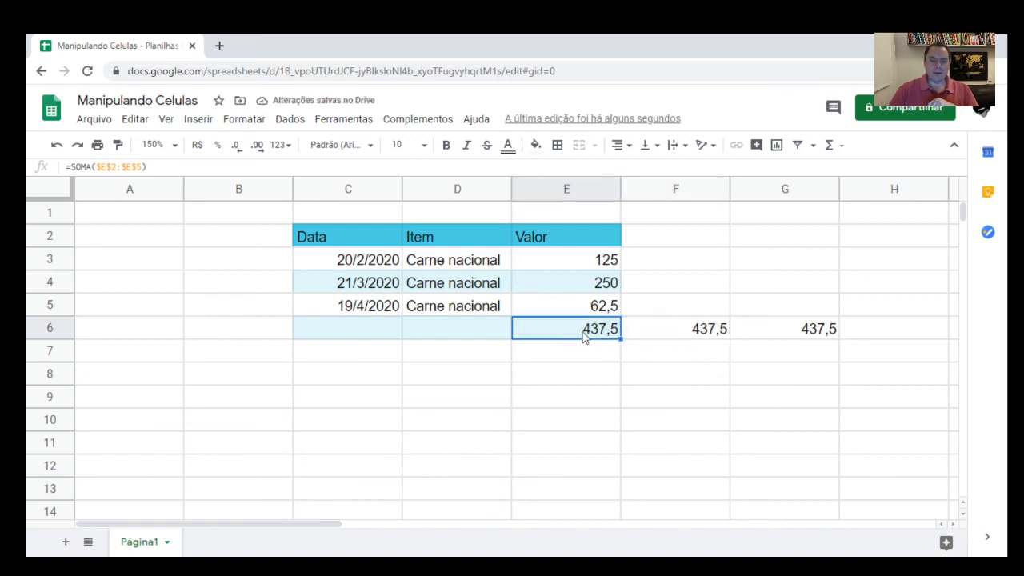
click(664, 334)
click(580, 340)
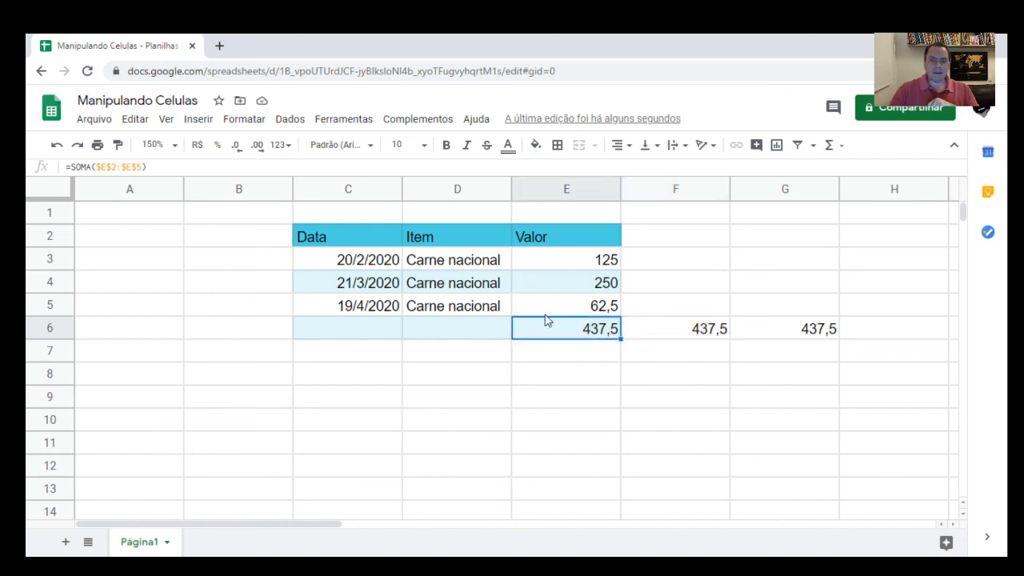
click(688, 334)
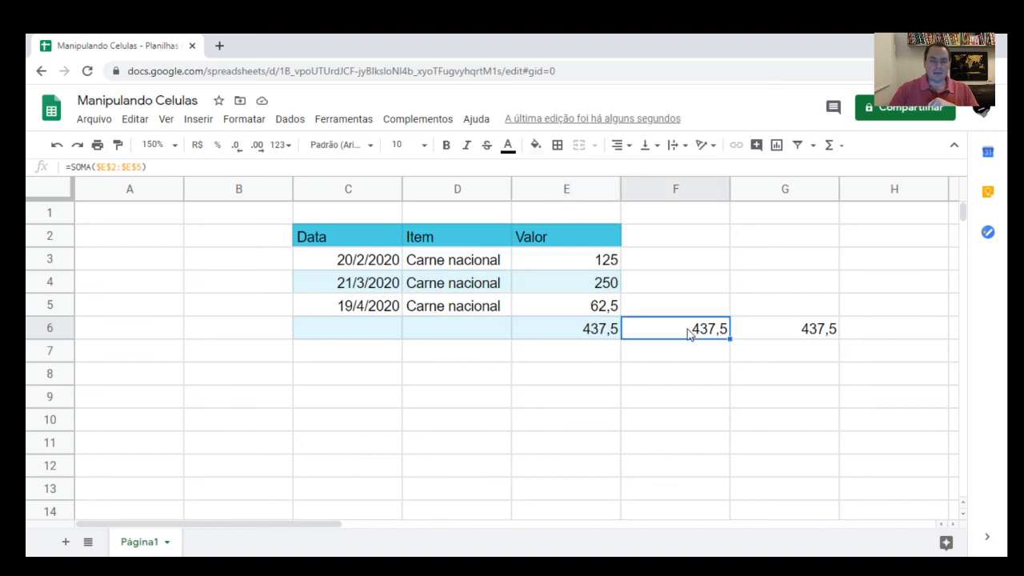
double_click(689, 329)
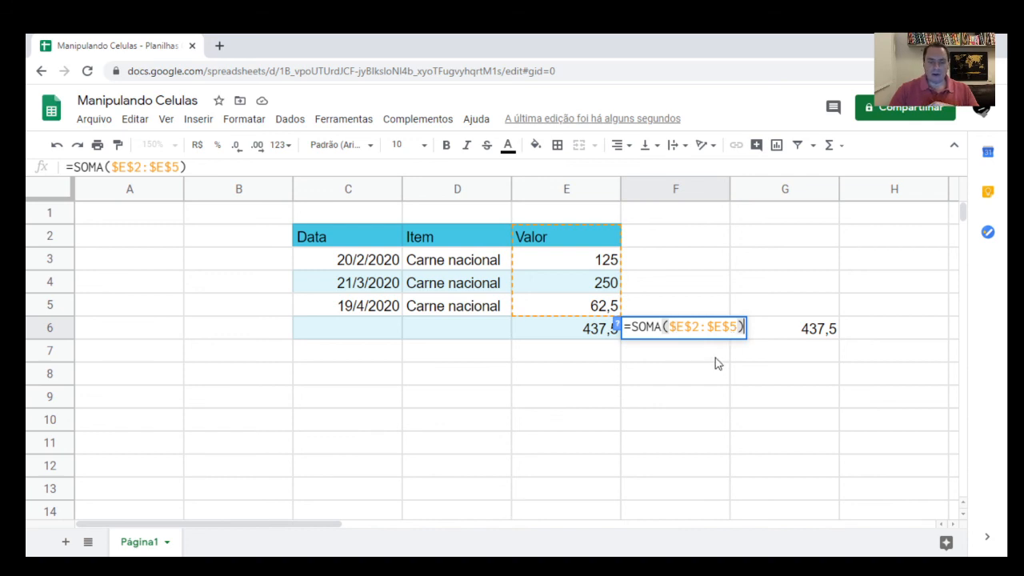
key(Return)
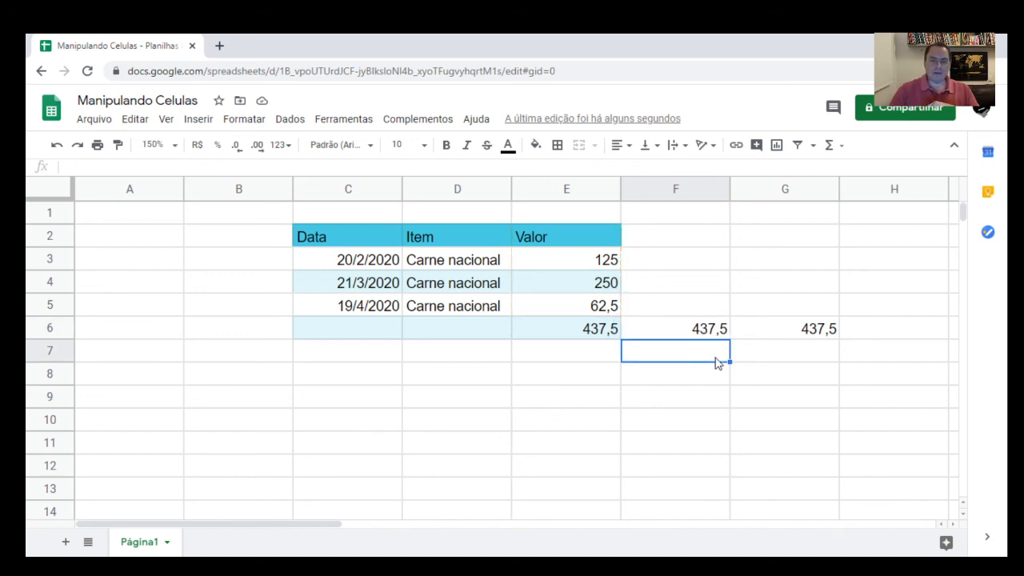
click(696, 337)
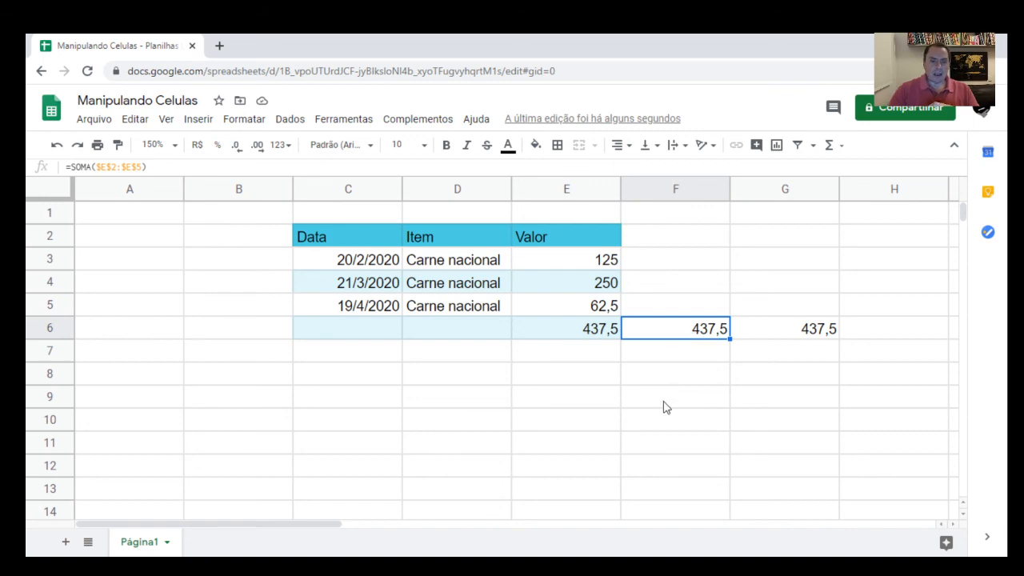